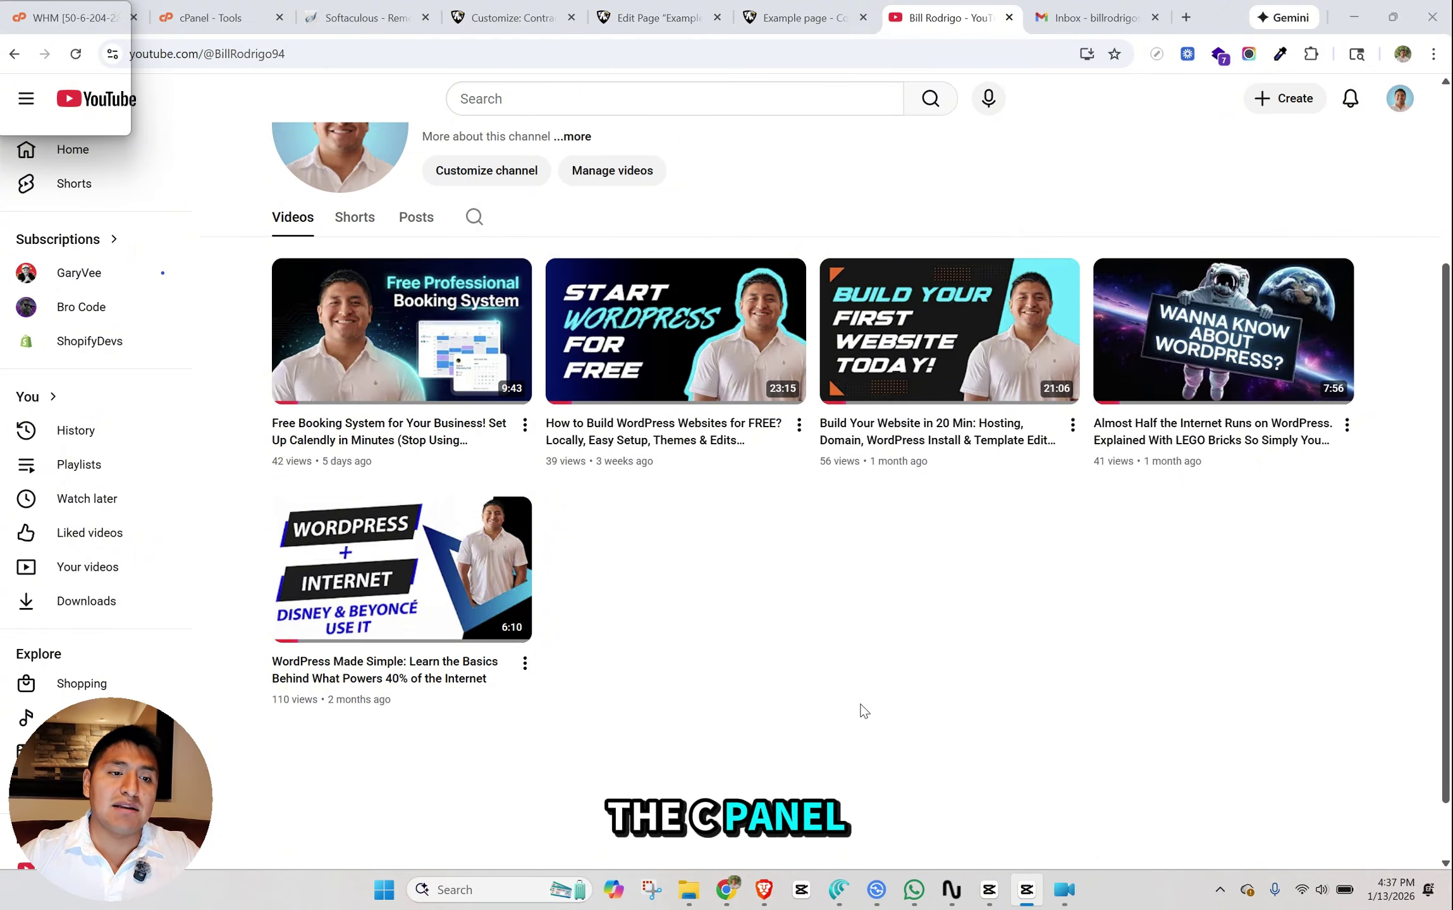
- Go from the cPanel Tools tab to the live WordPress example page
click(209, 18)
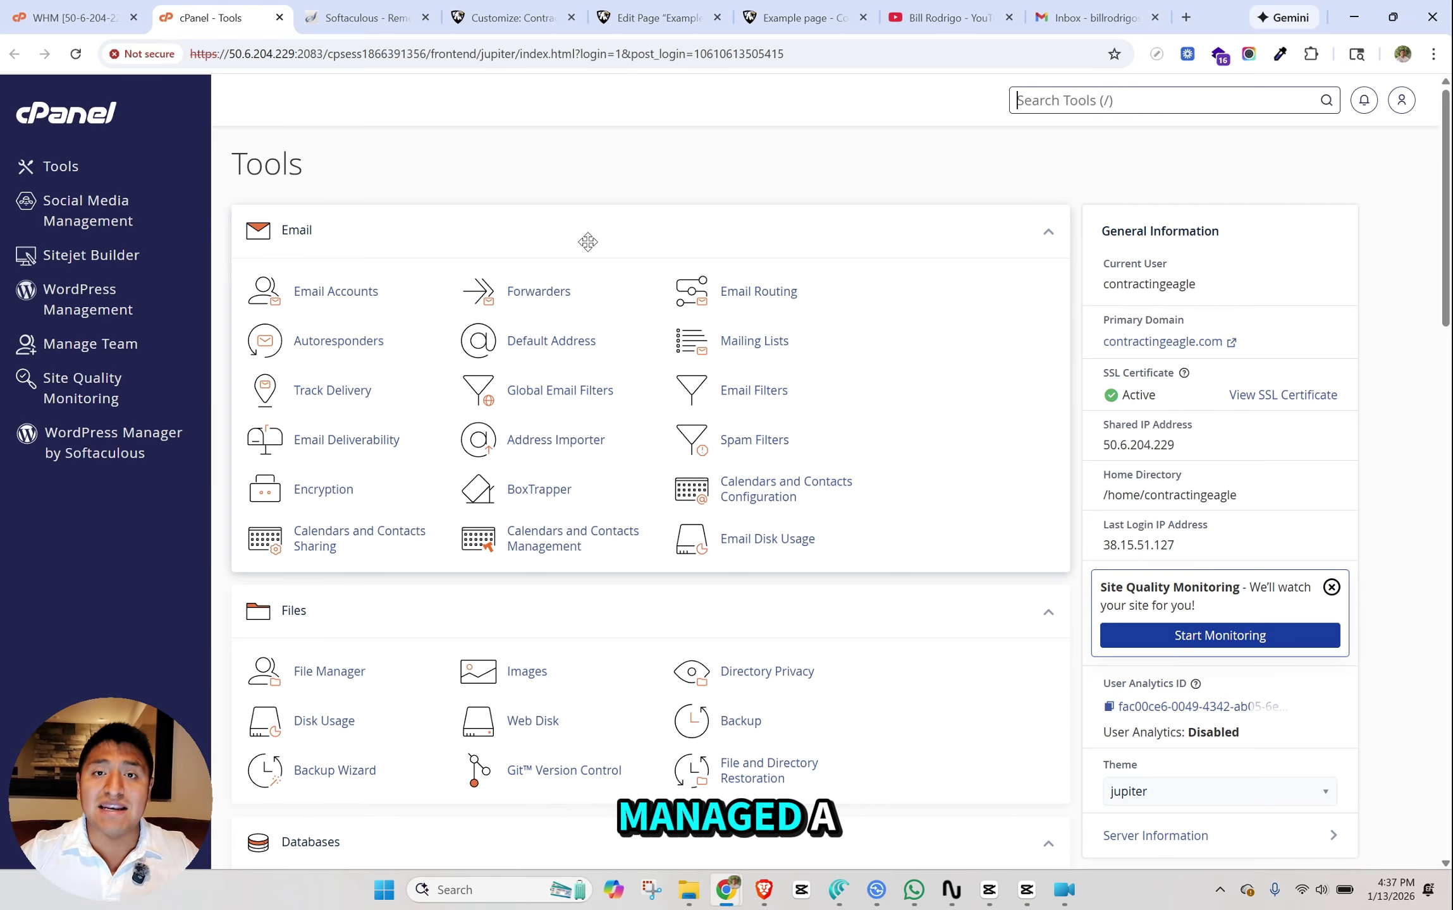
key(ctrl+6)
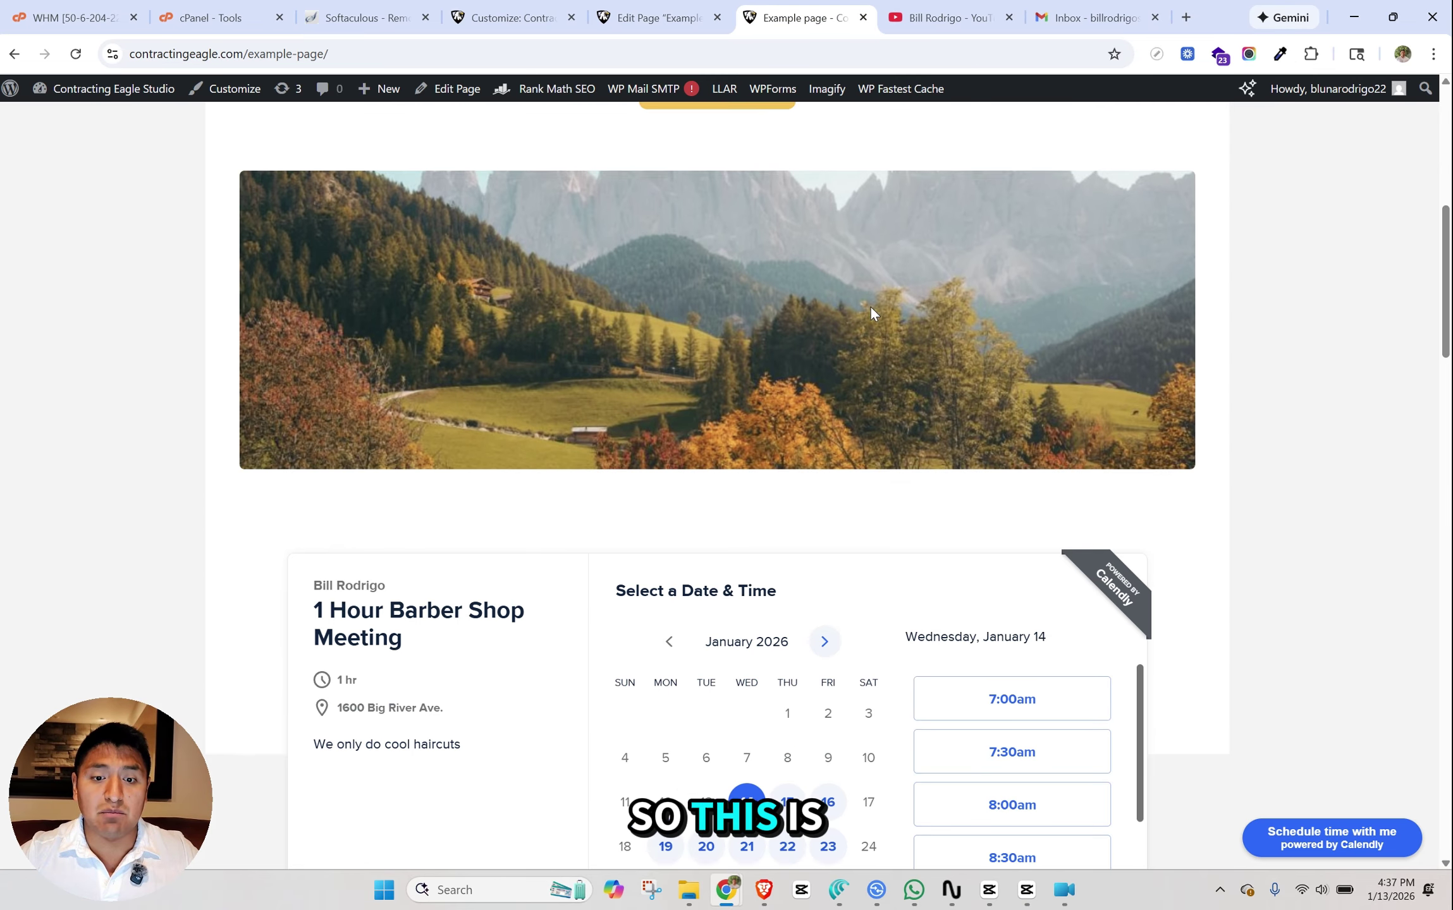
scroll(869, 305, up, 8)
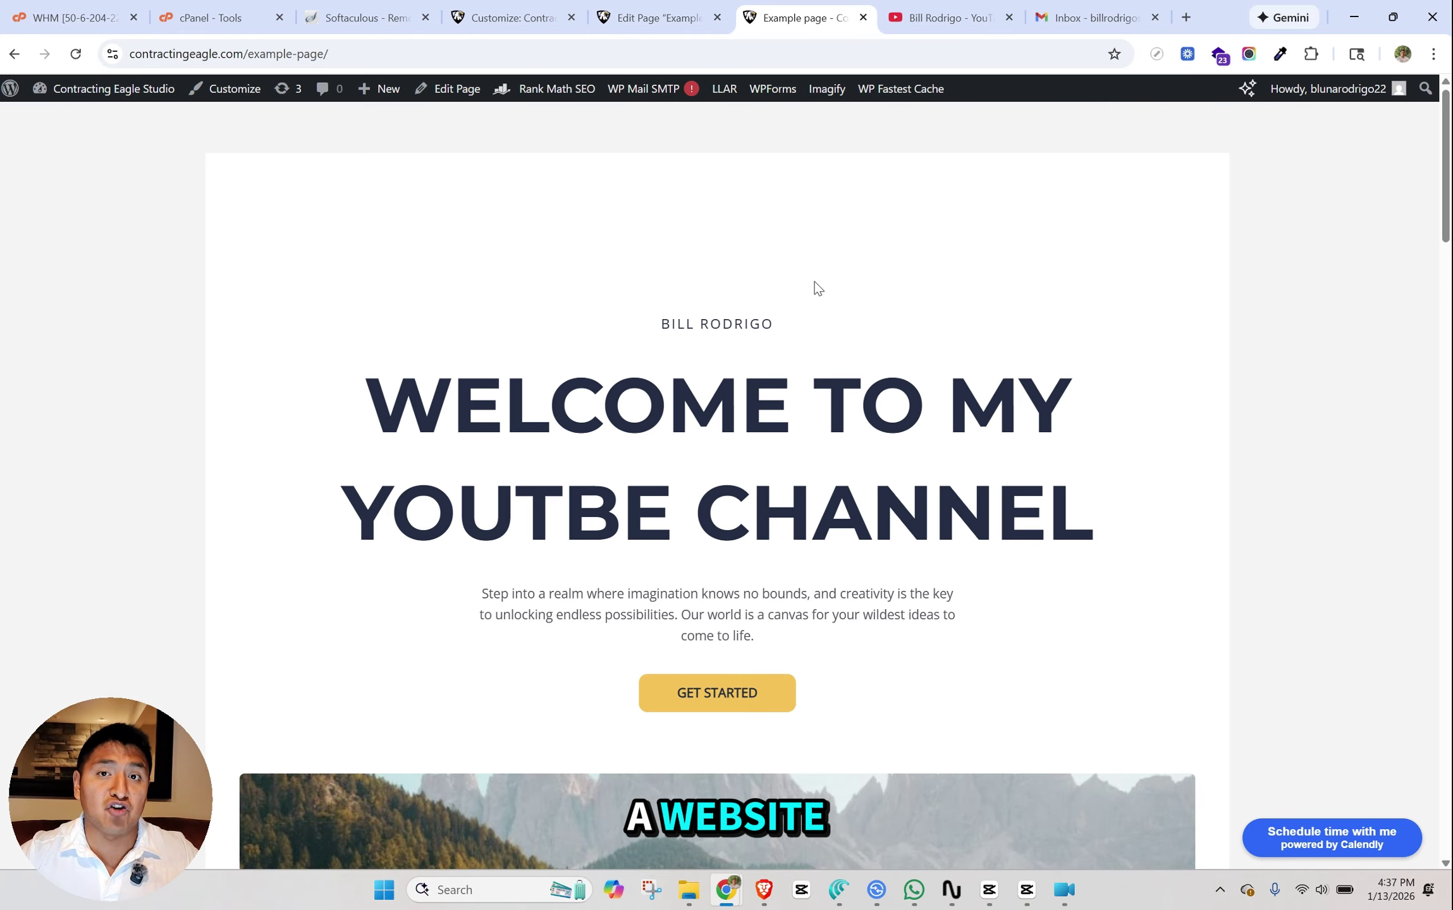
- Review the example page's Calendly HTML block in the editor, then the WordPress 6.9 About page
click(515, 17)
click(661, 19)
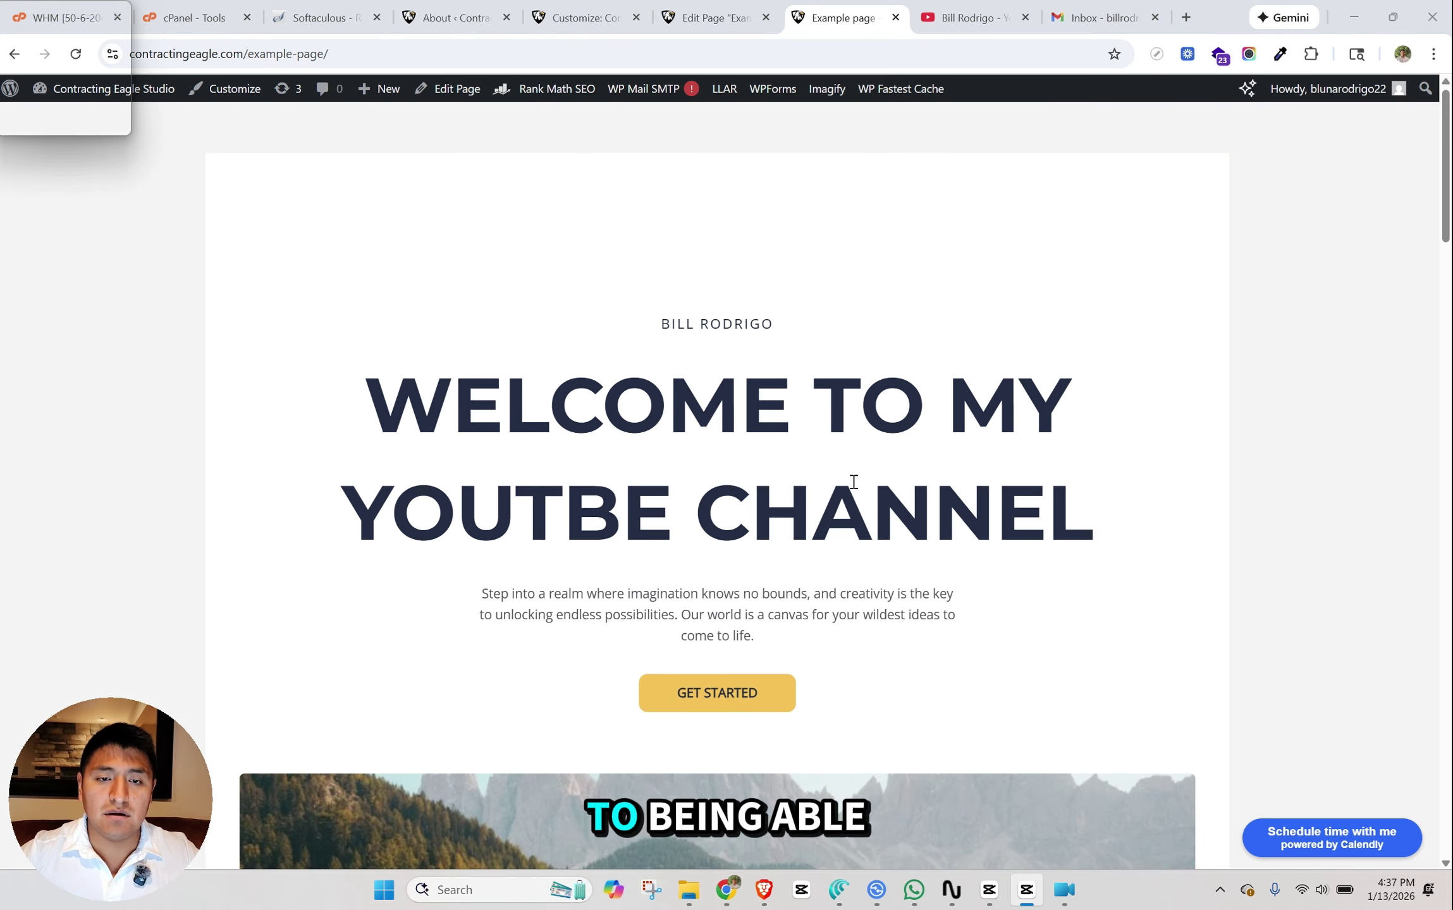
scroll(863, 471, down, 3)
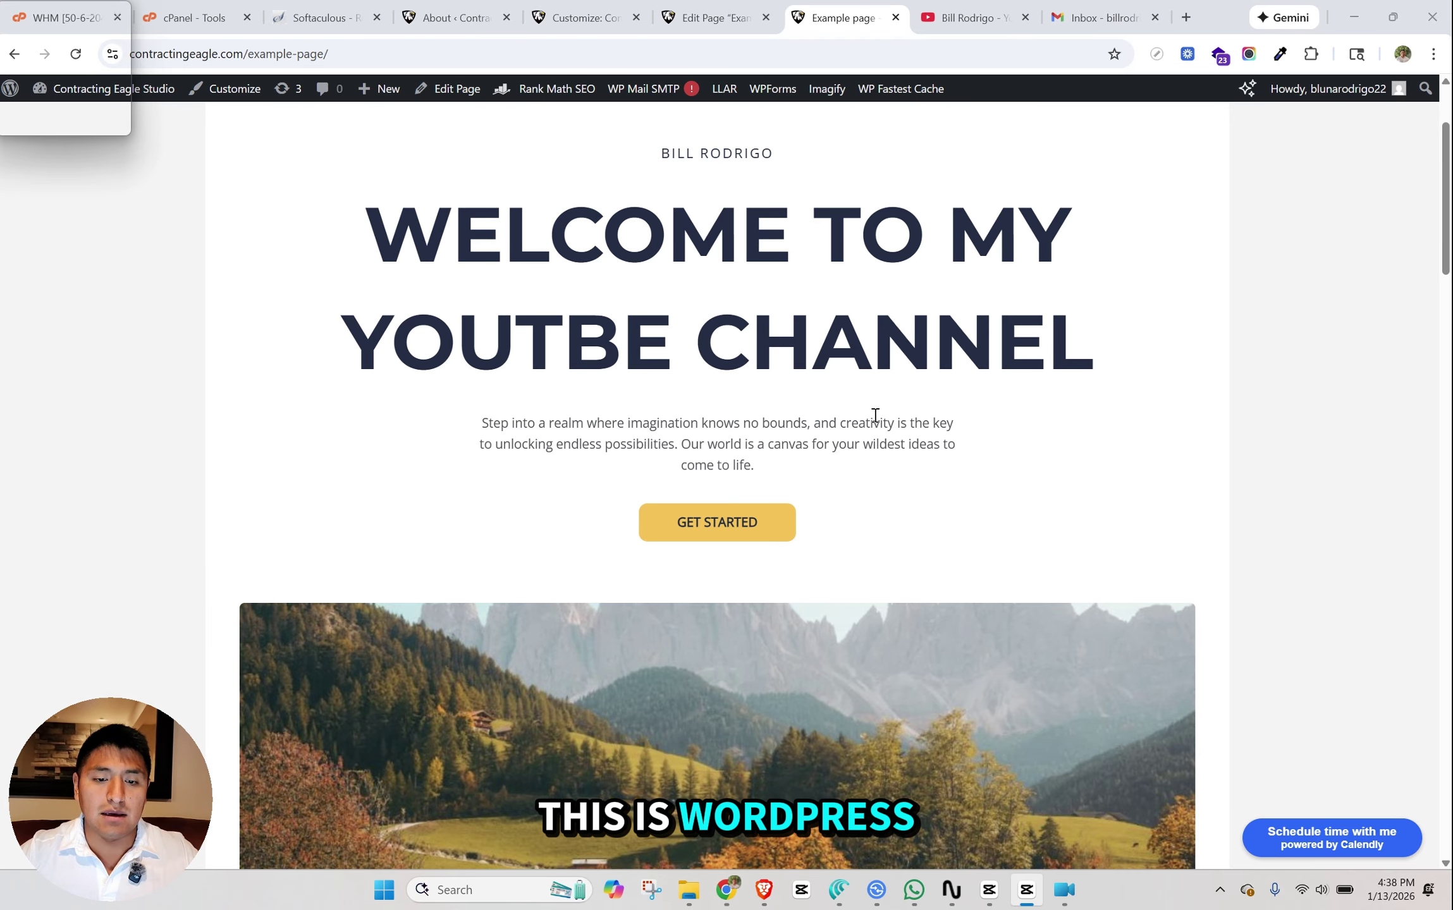
click(425, 19)
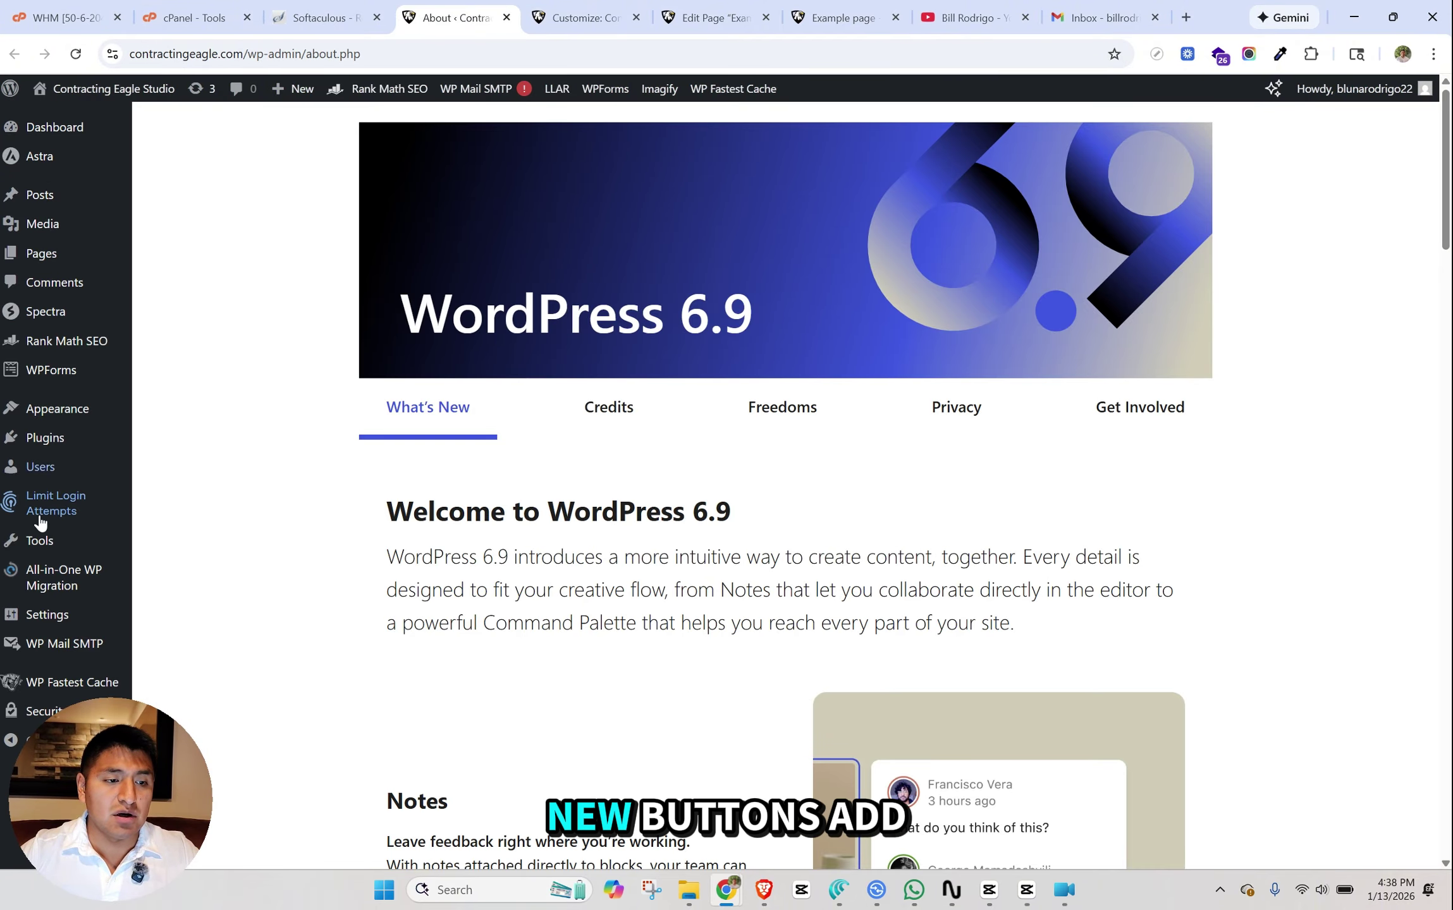
mouse_move(69, 446)
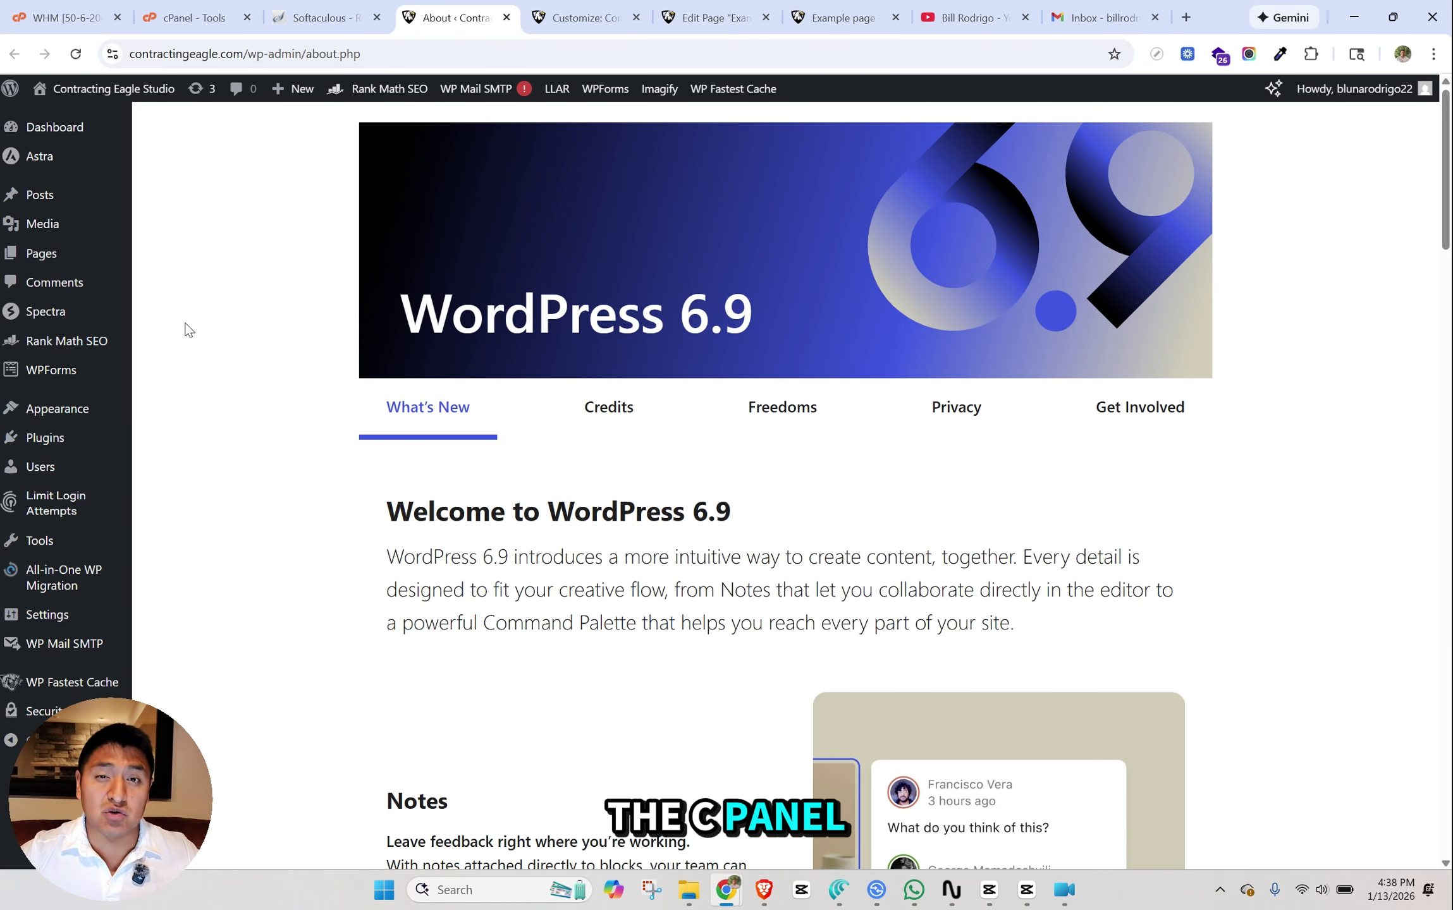
- Return to the cPanel Tools dashboard and scroll through its Email, Files and Database tools
click(189, 18)
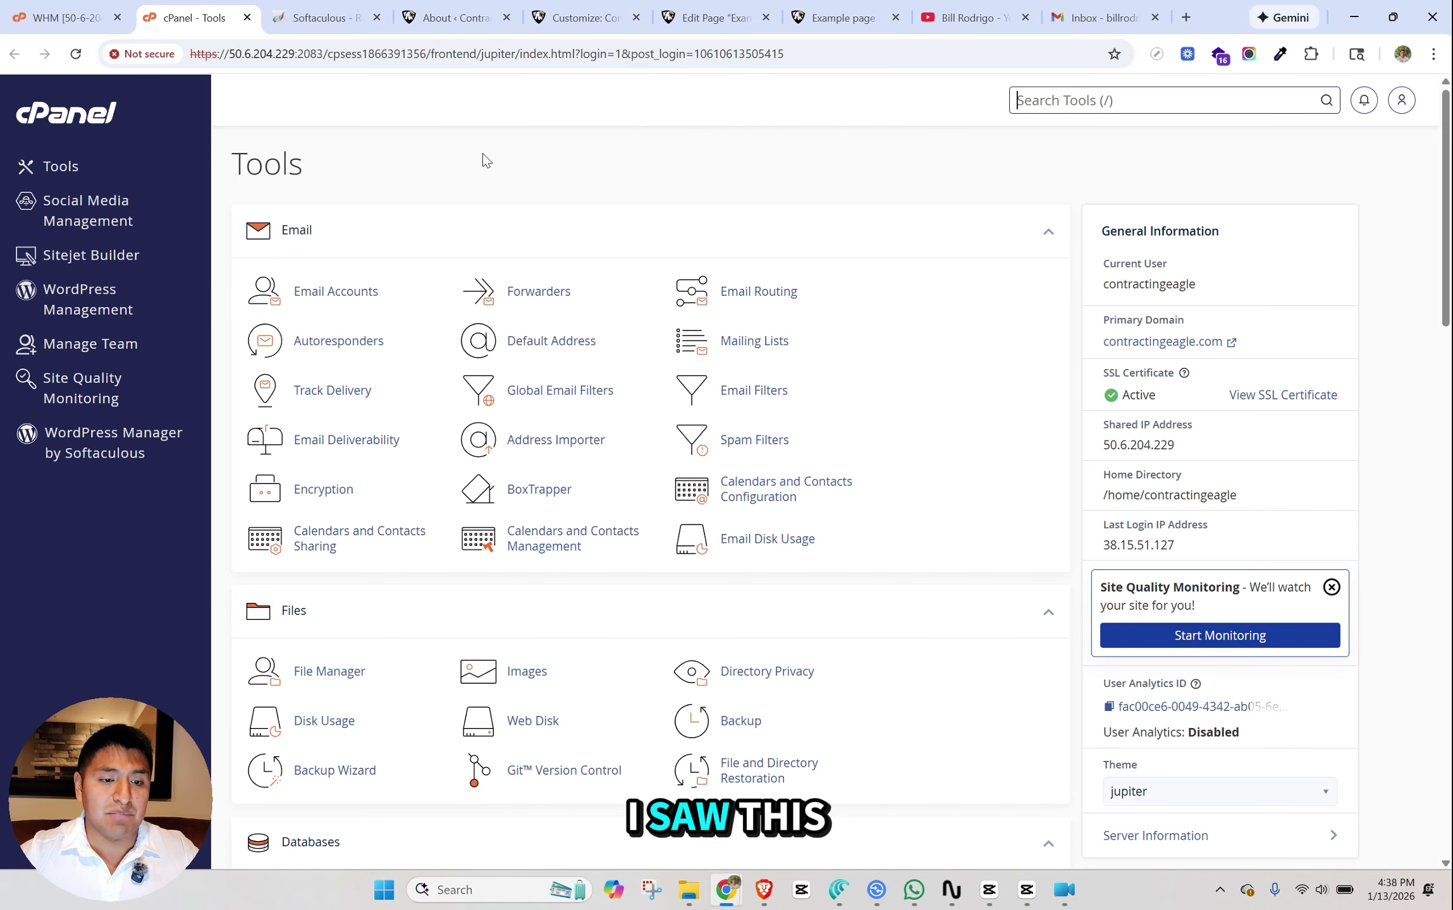
scroll(675, 268, down, 10)
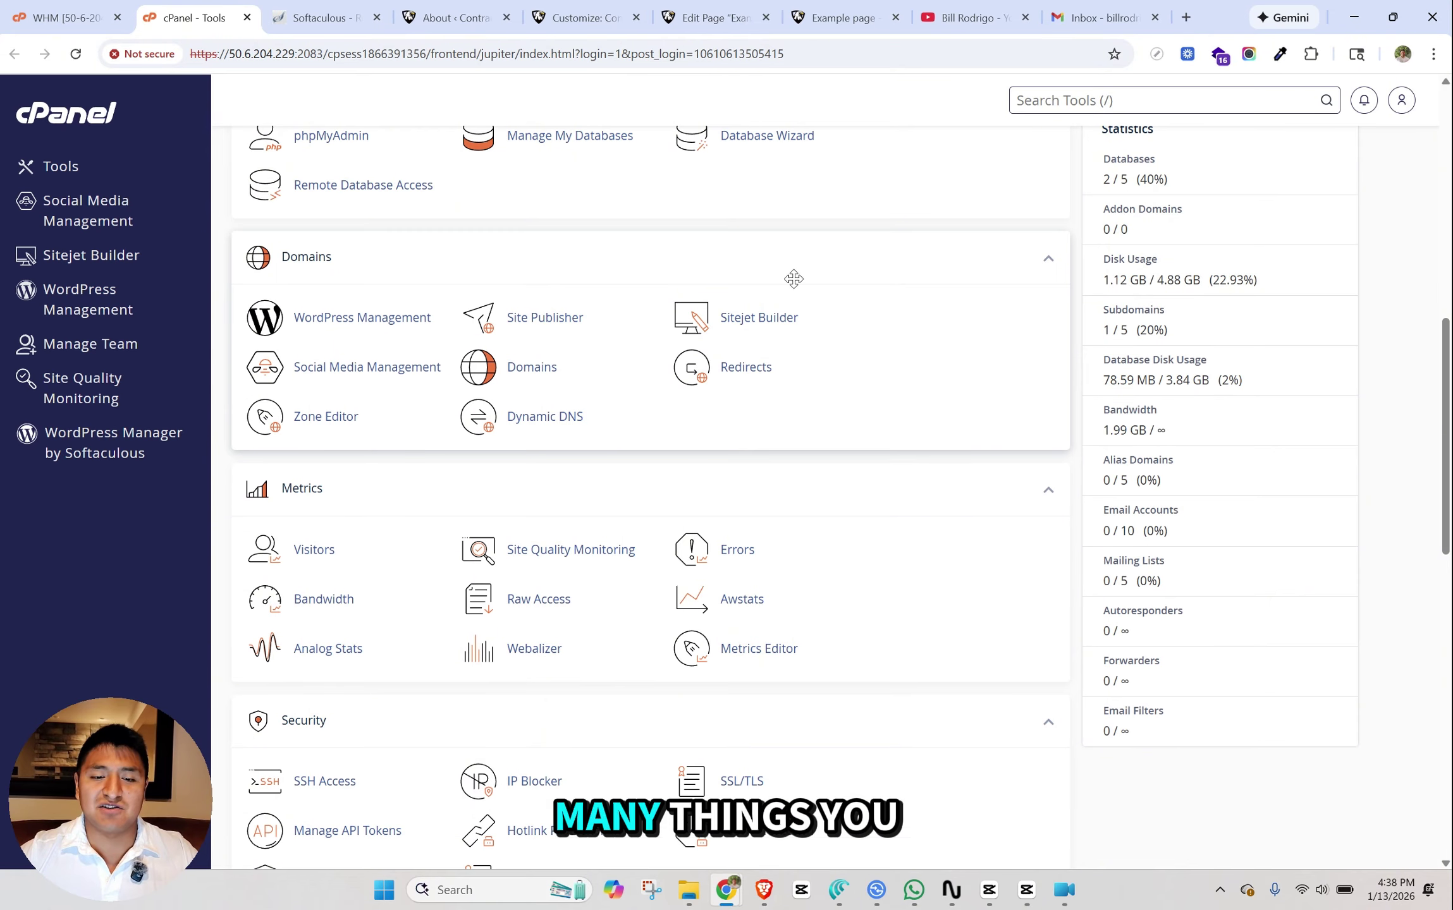
scroll(794, 278, down, 8)
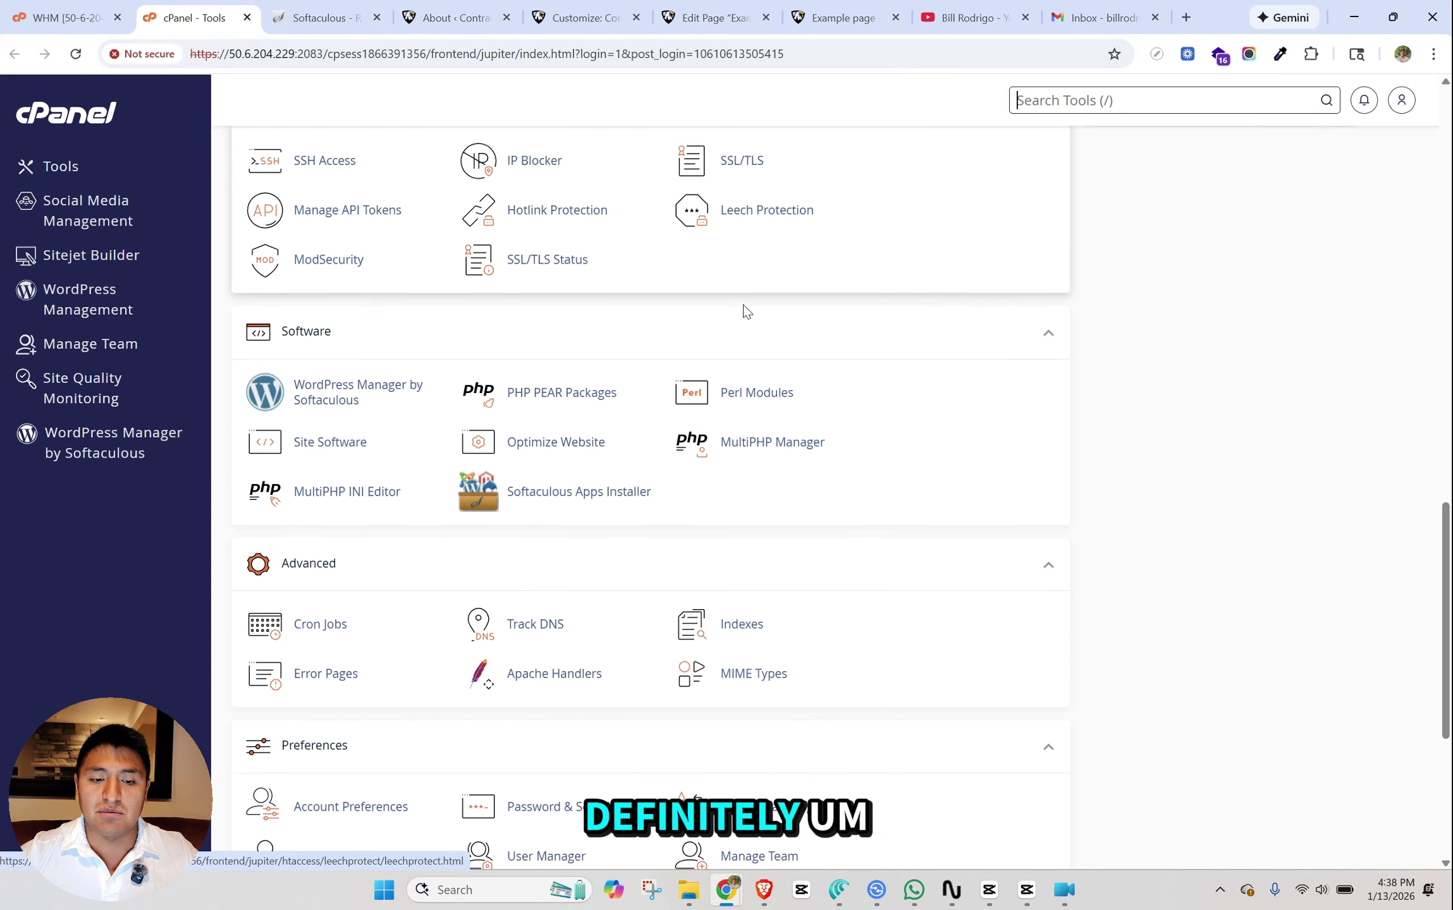
scroll(746, 311, down, 2)
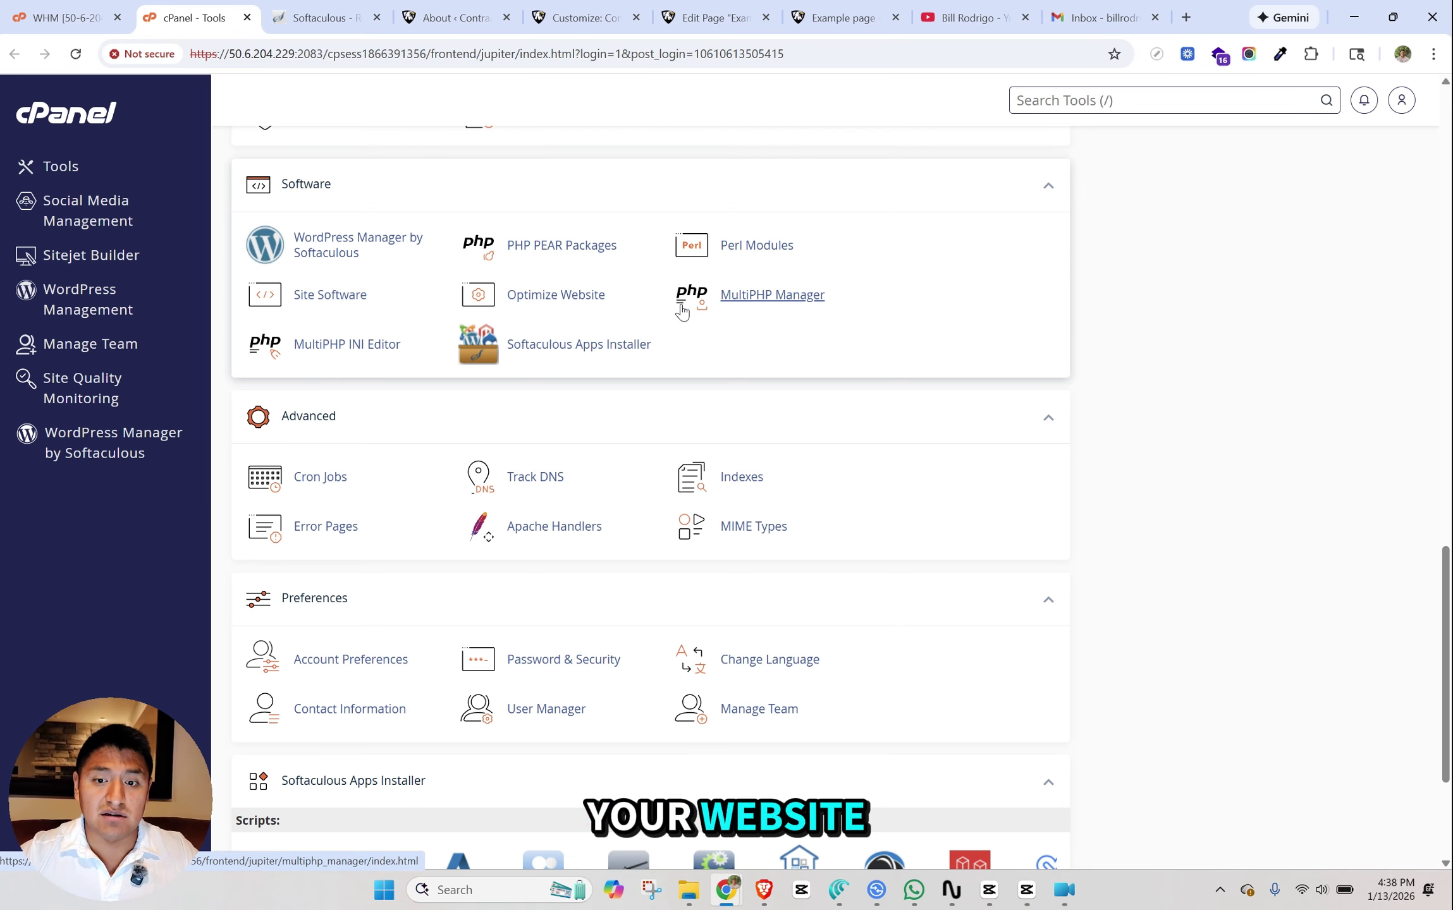
scroll(701, 313, down, 3)
scroll(740, 324, up, 10)
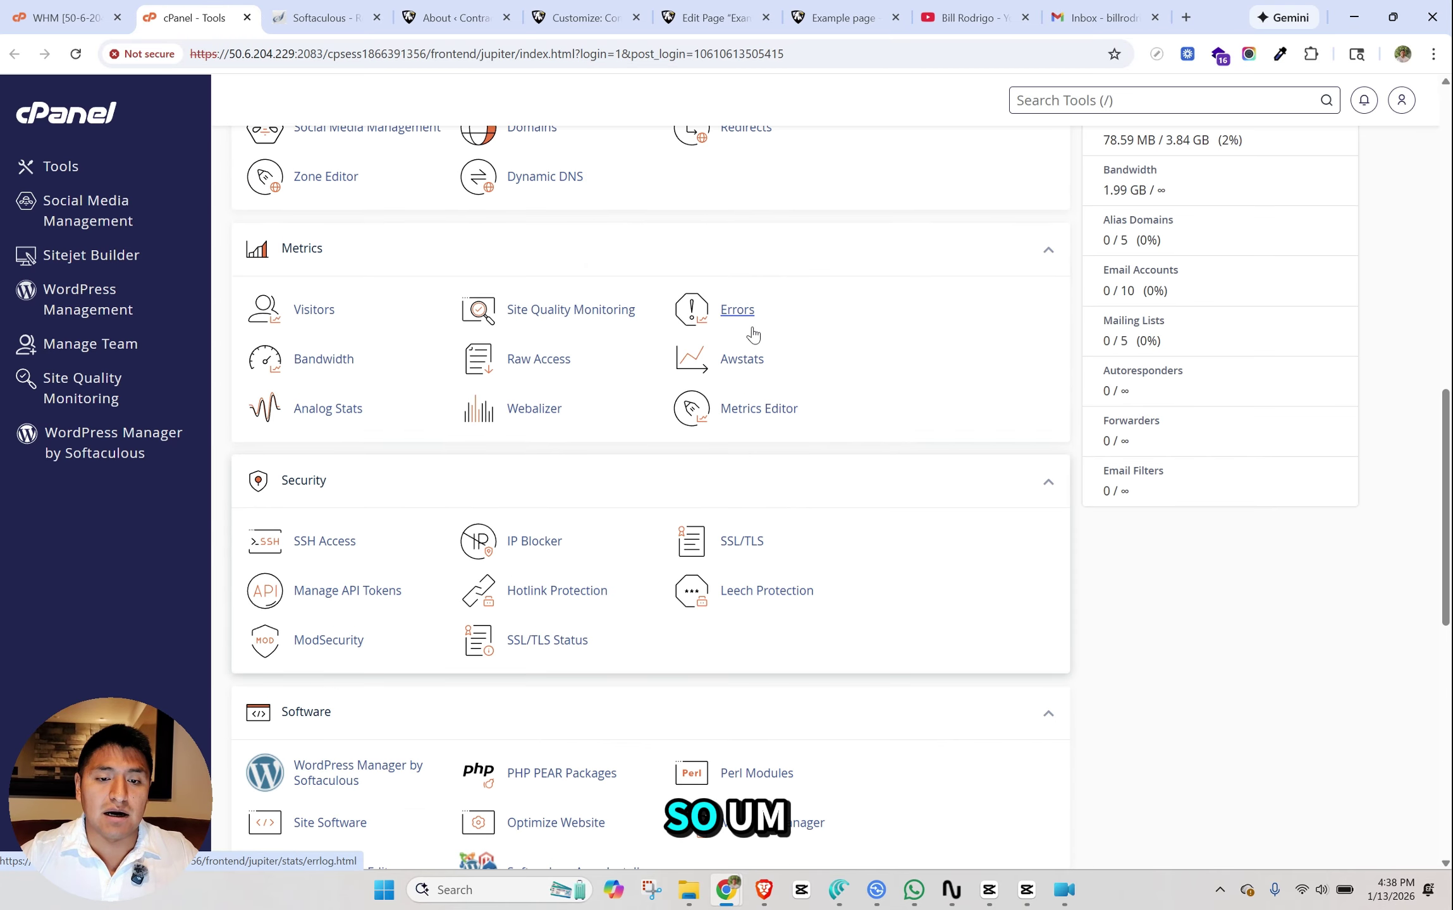
scroll(752, 342, up, 5)
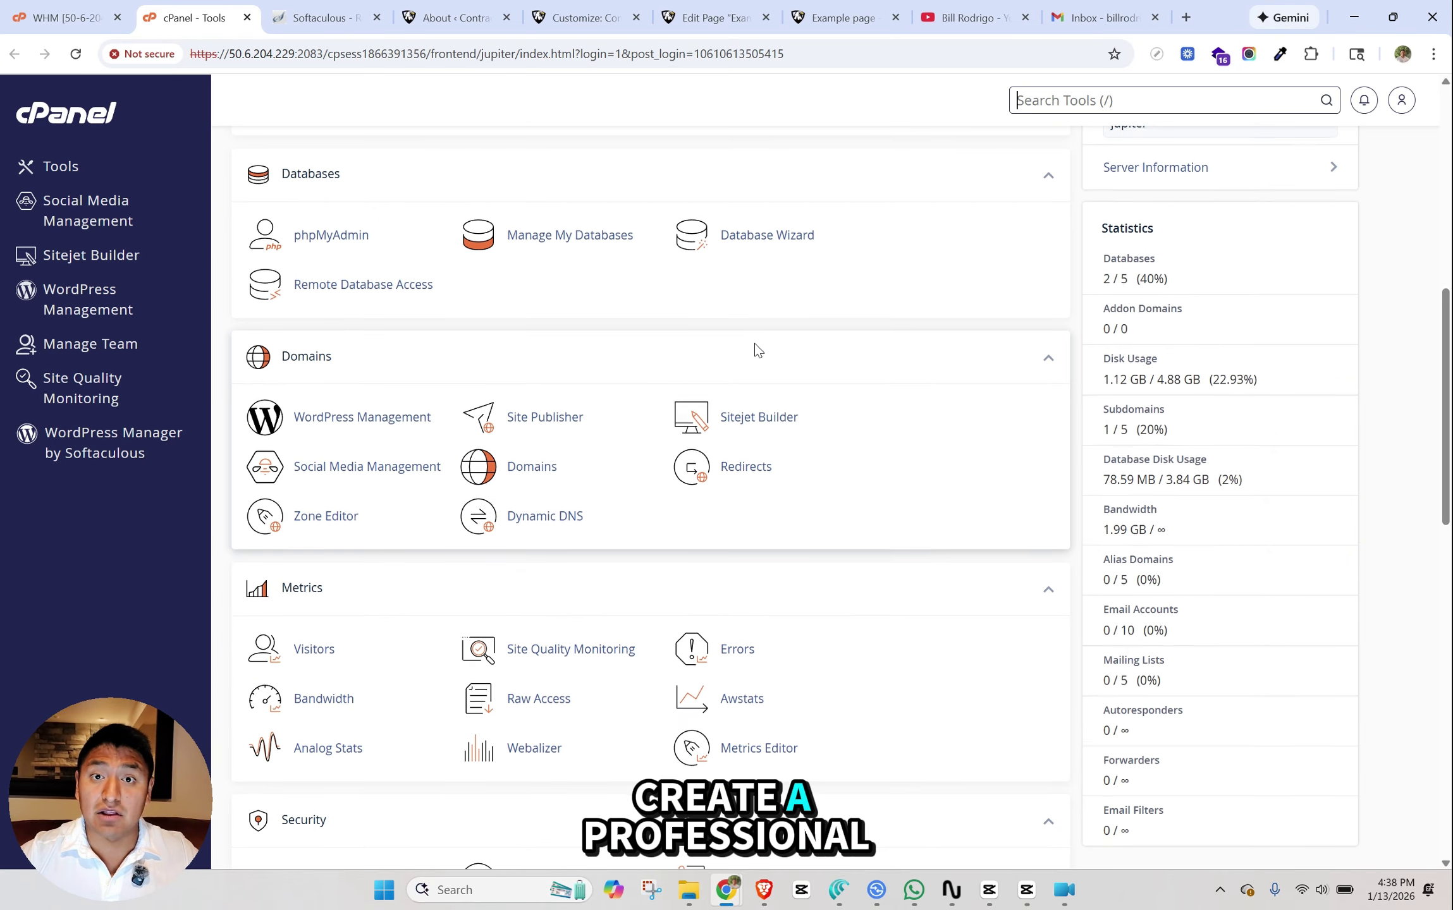
scroll(759, 348, up, 6)
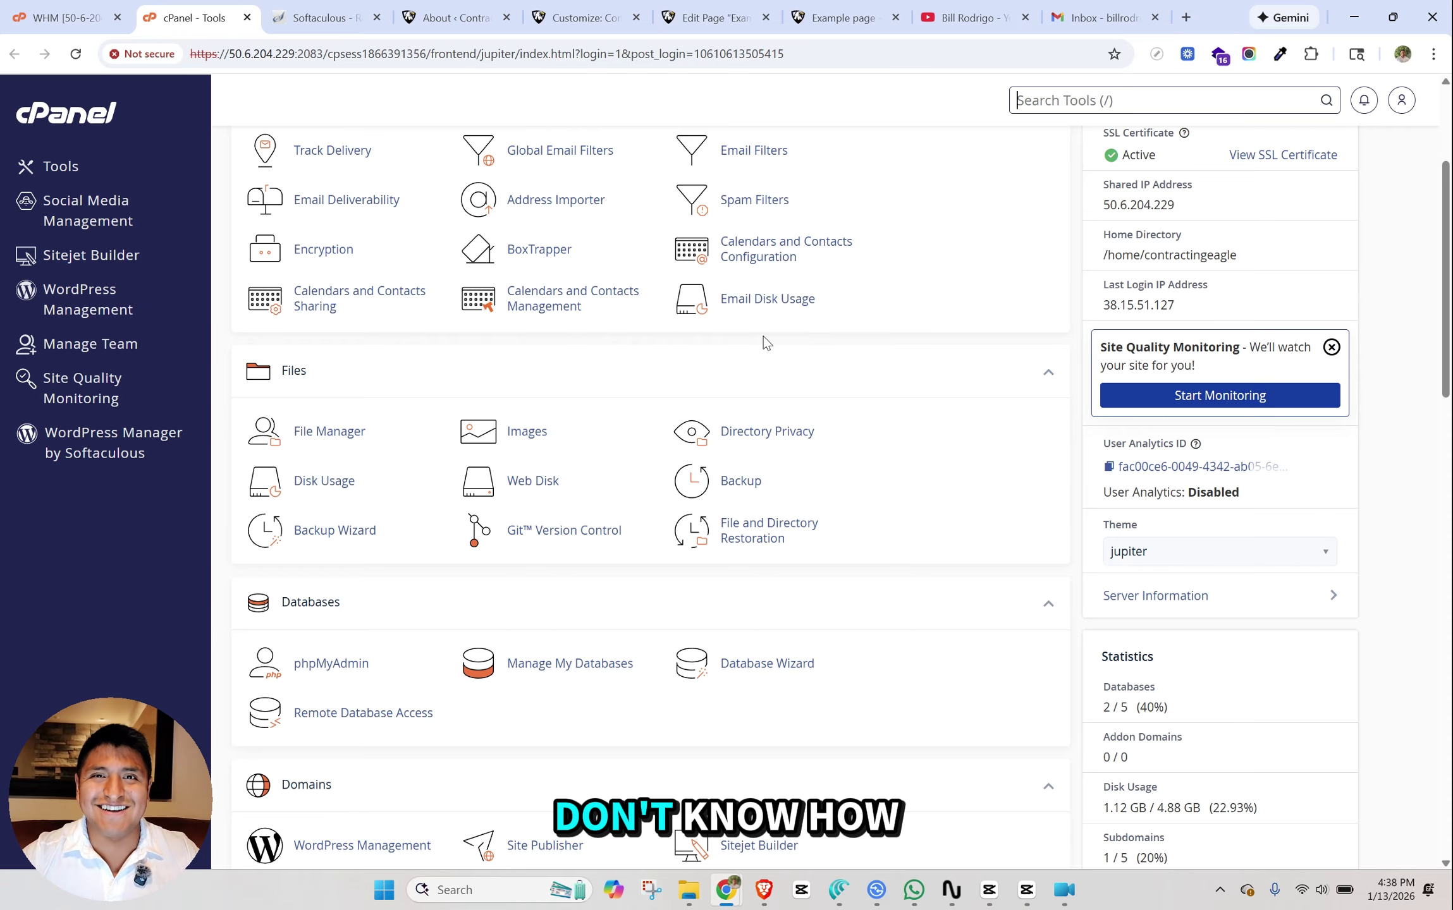
scroll(885, 569, up, 5)
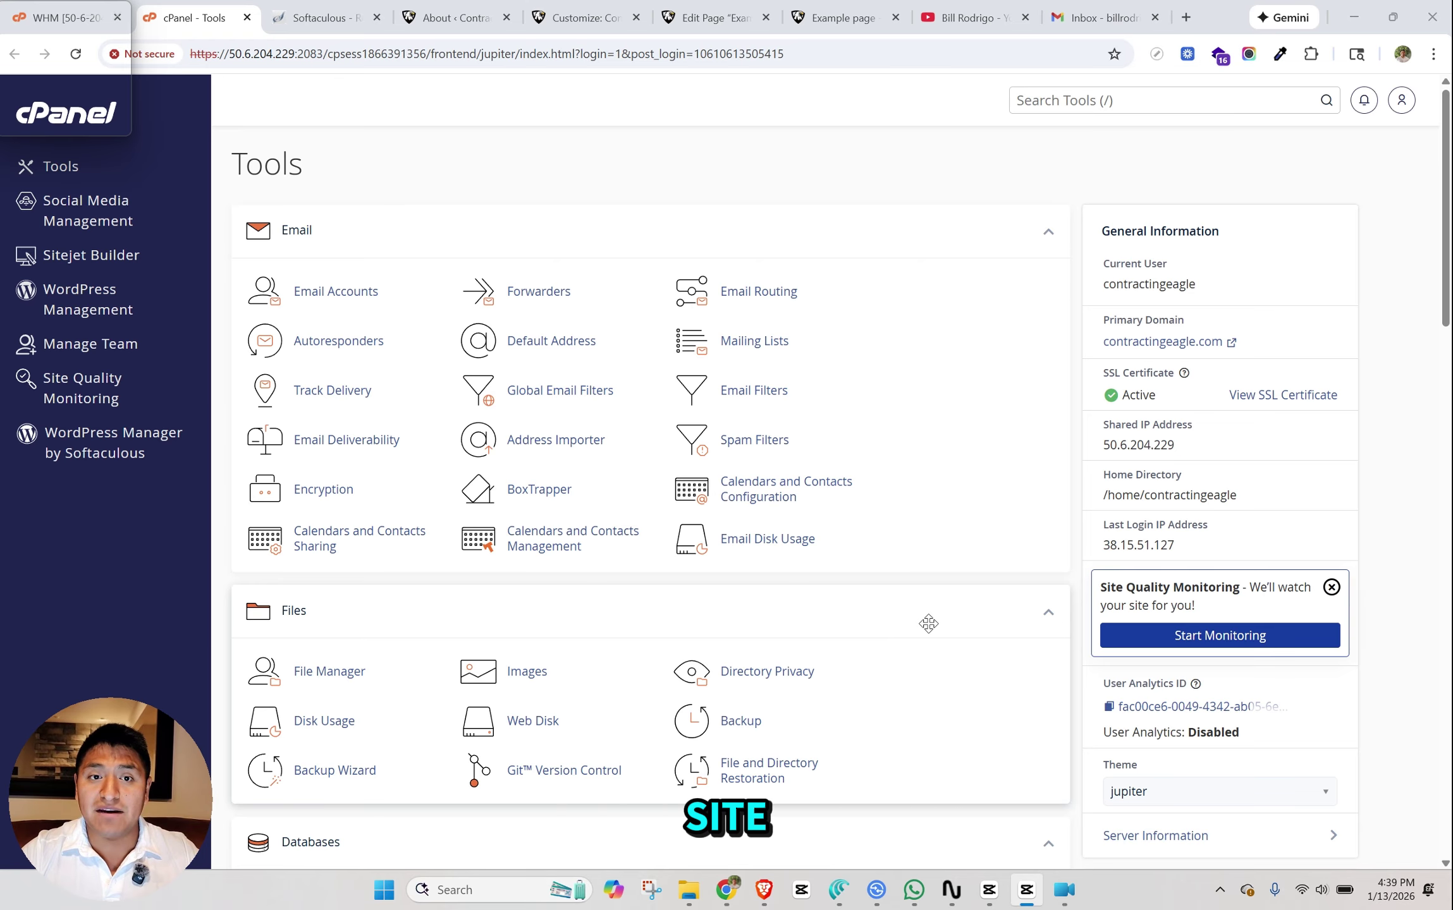
scroll(325, 592, down, 5)
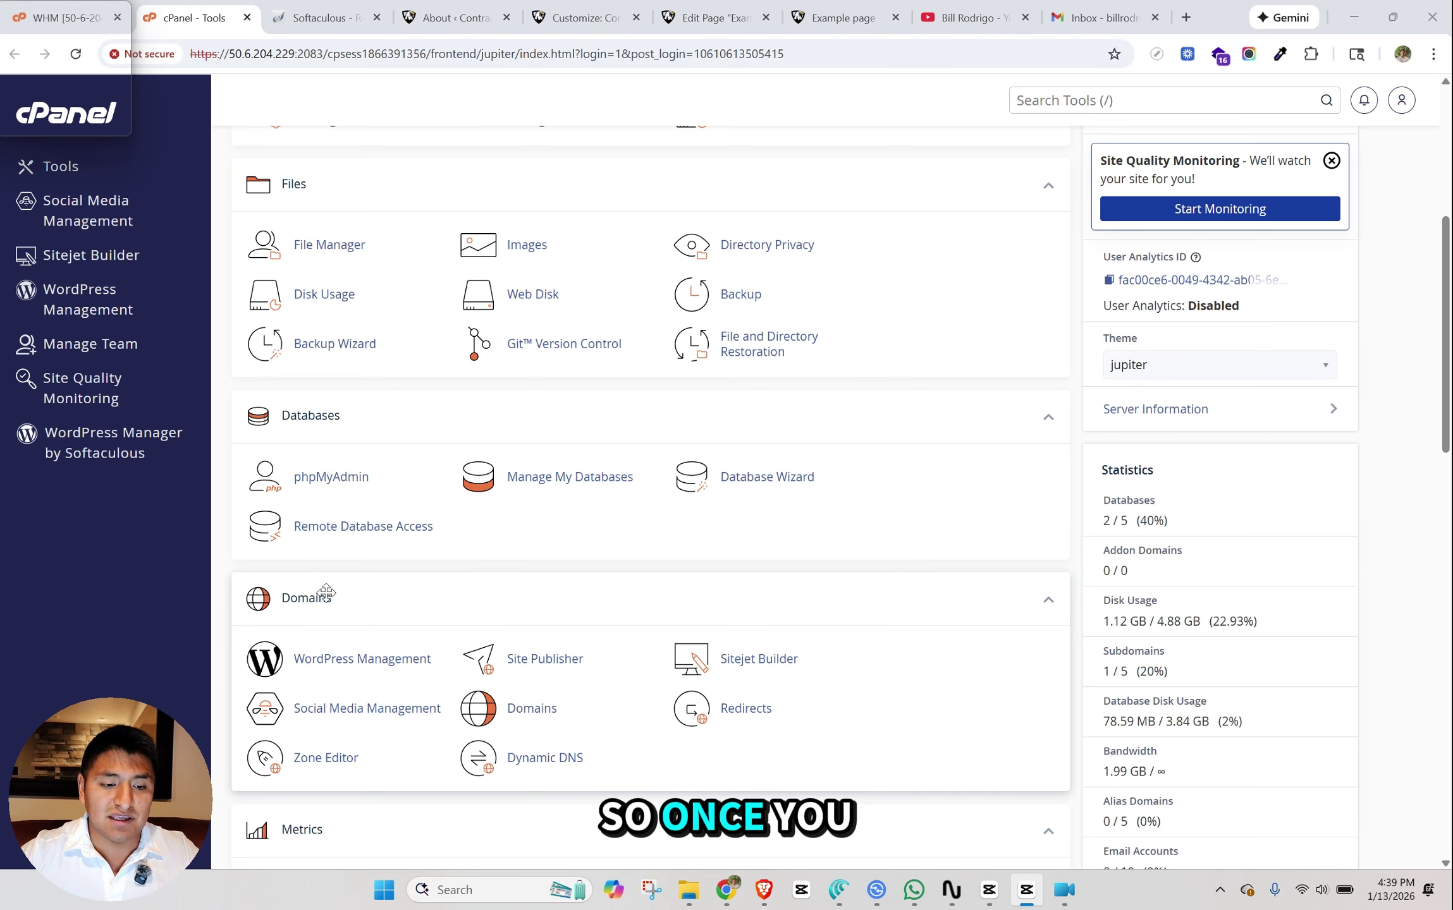
scroll(326, 592, down, 1)
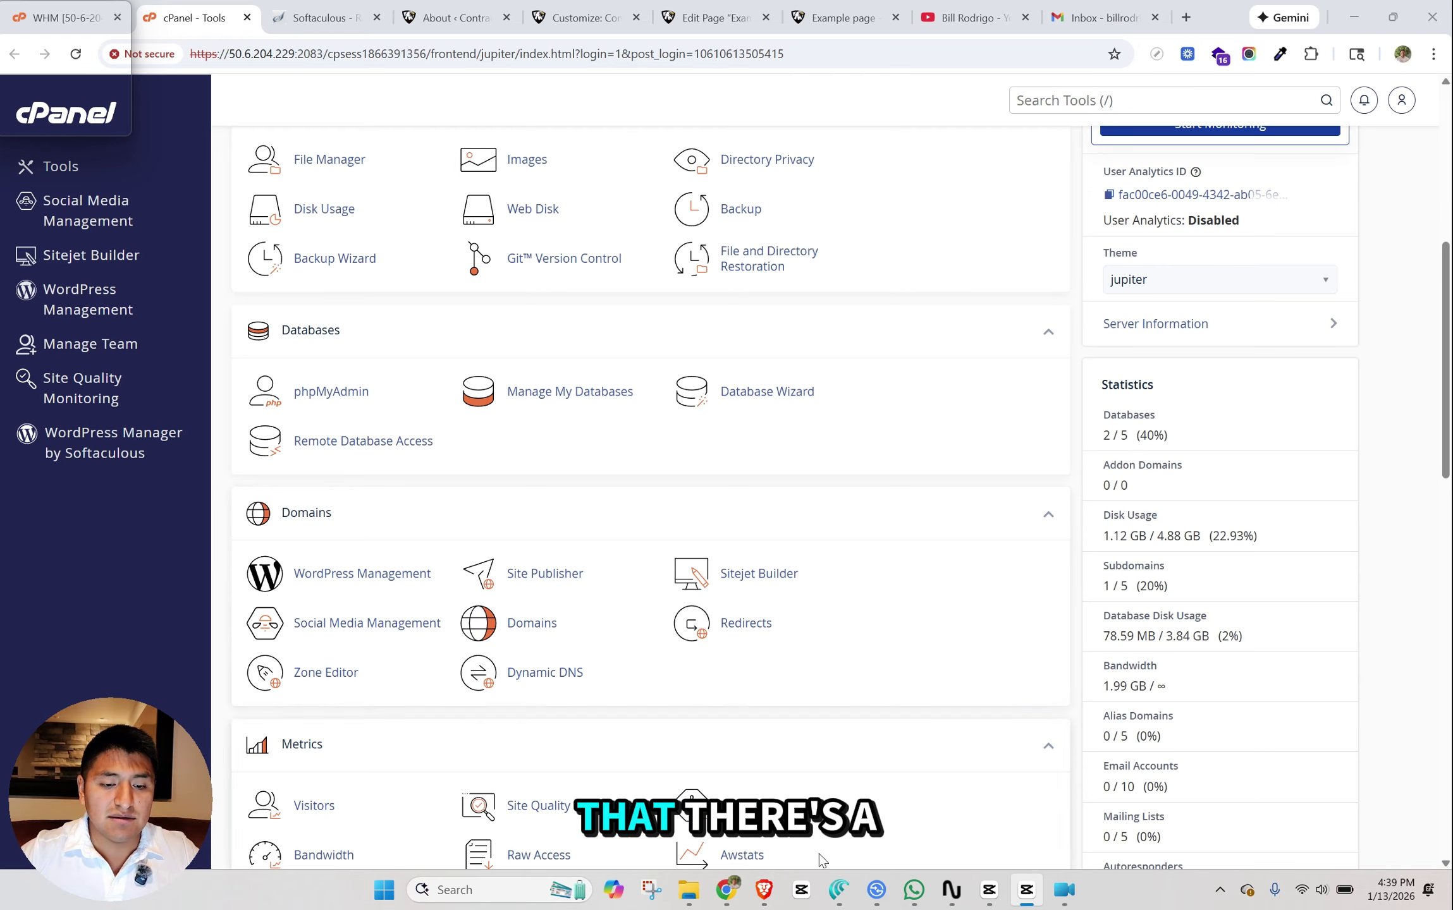
scroll(762, 512, up, 6)
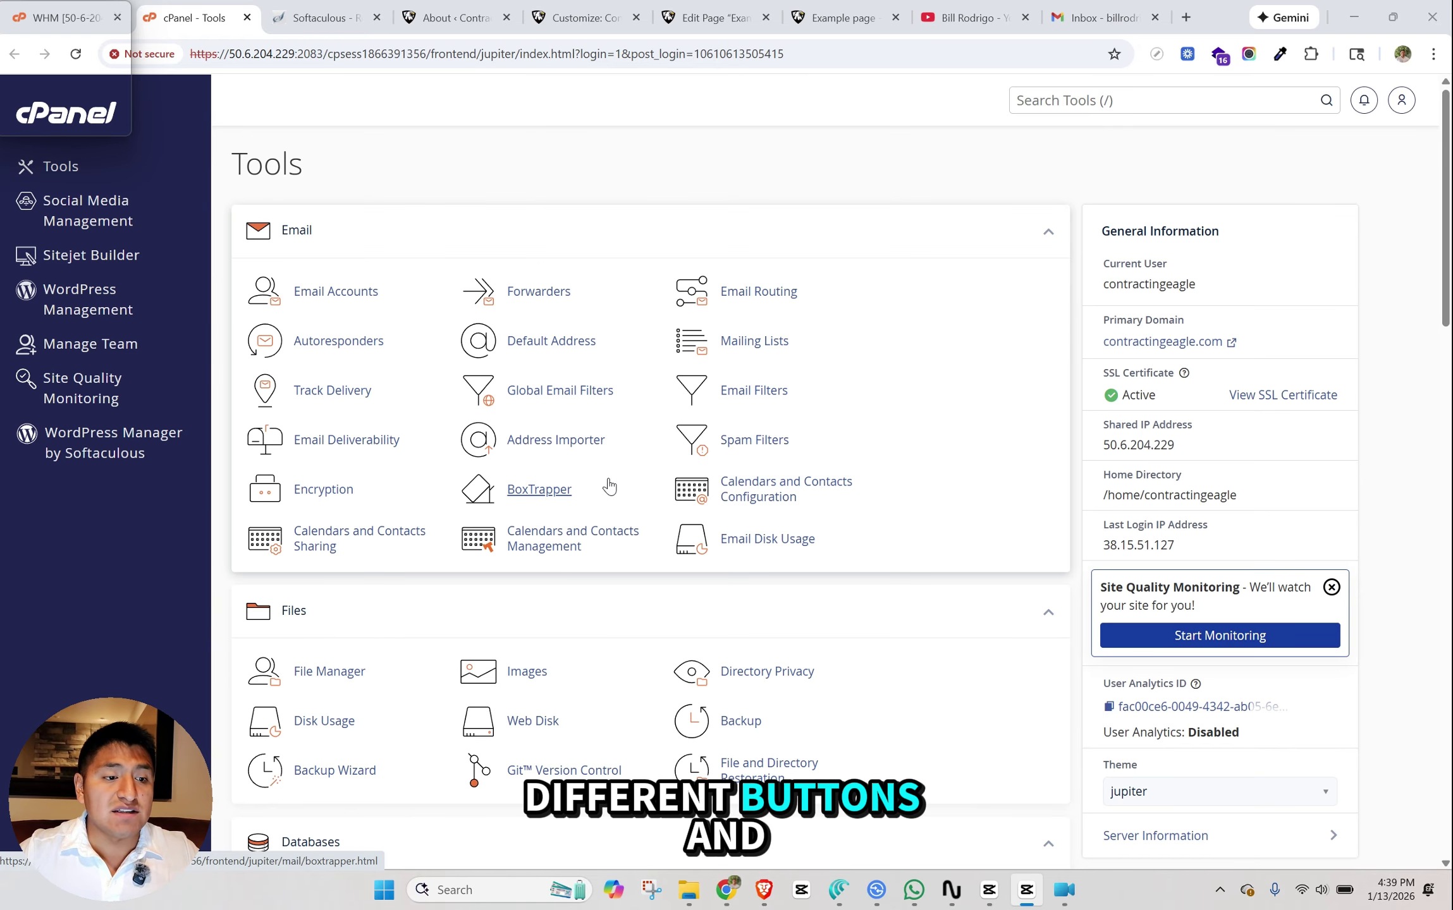
scroll(641, 305, down, 3)
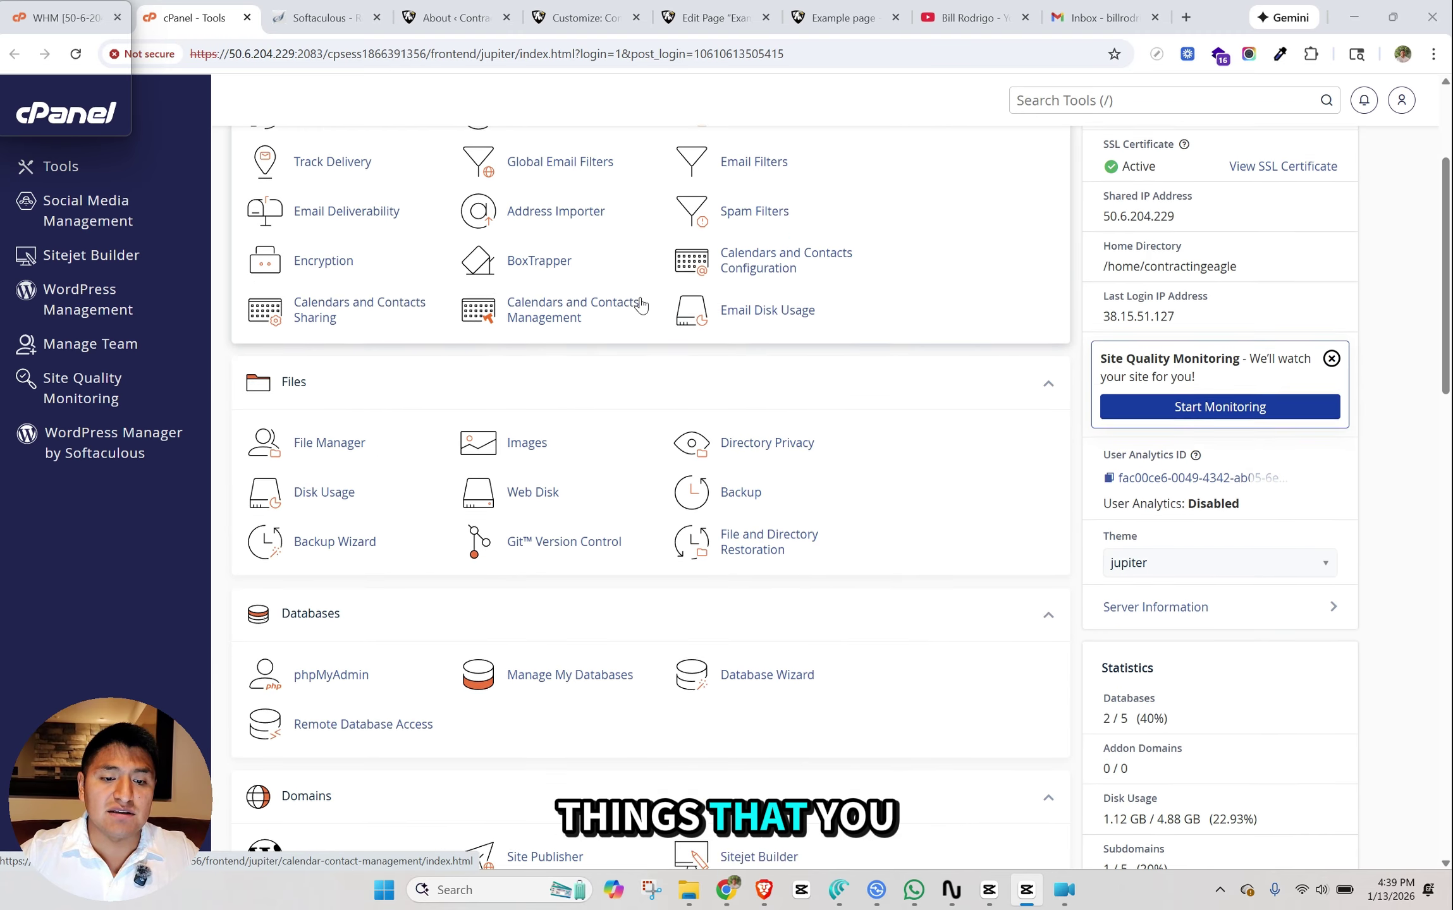
scroll(641, 305, down, 15)
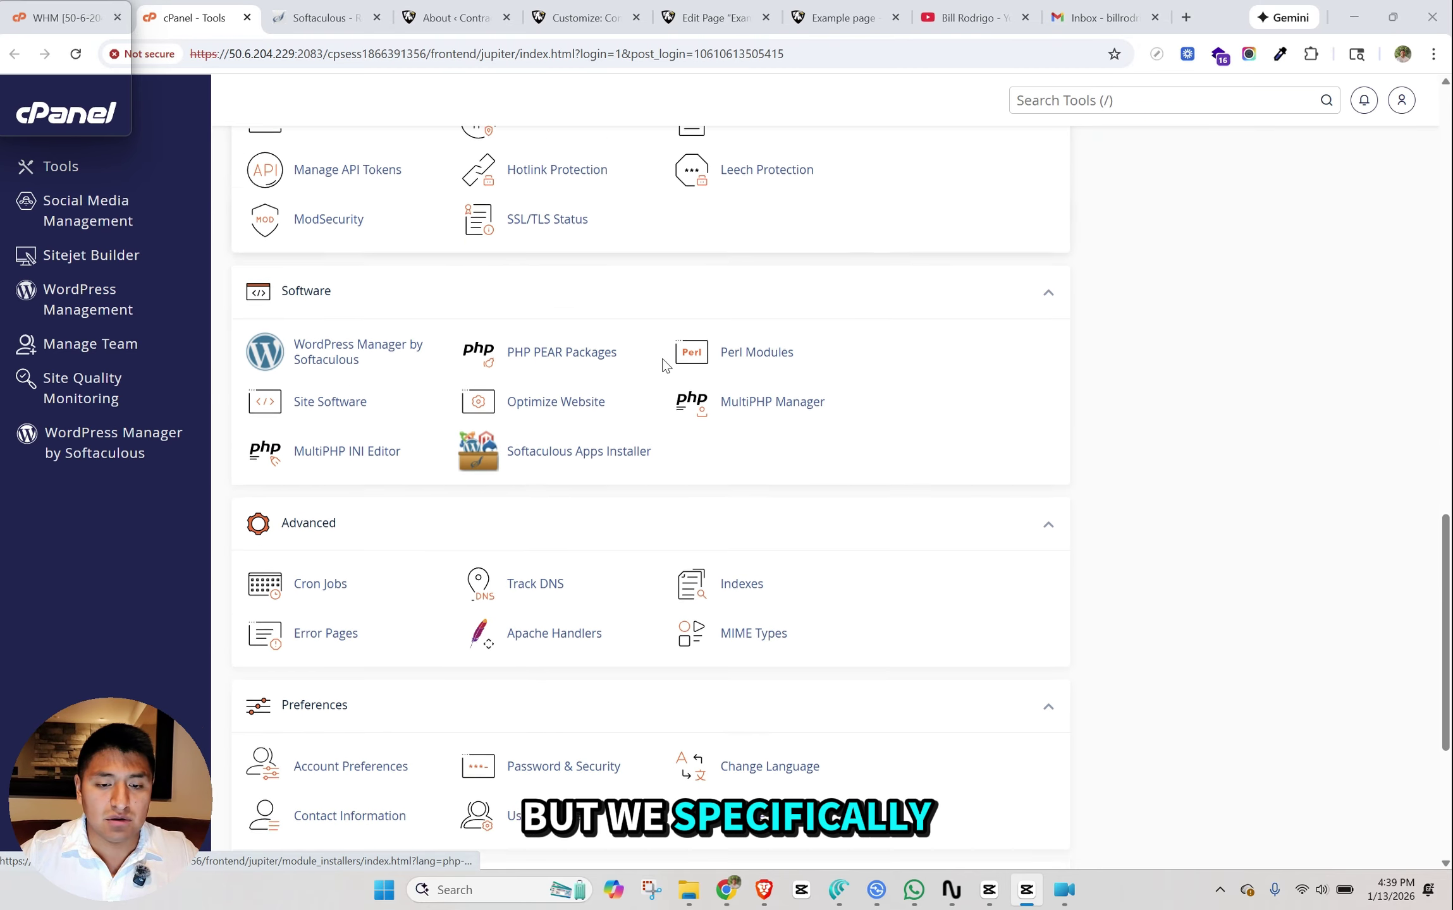
scroll(652, 373, down, 5)
scroll(613, 559, up, 6)
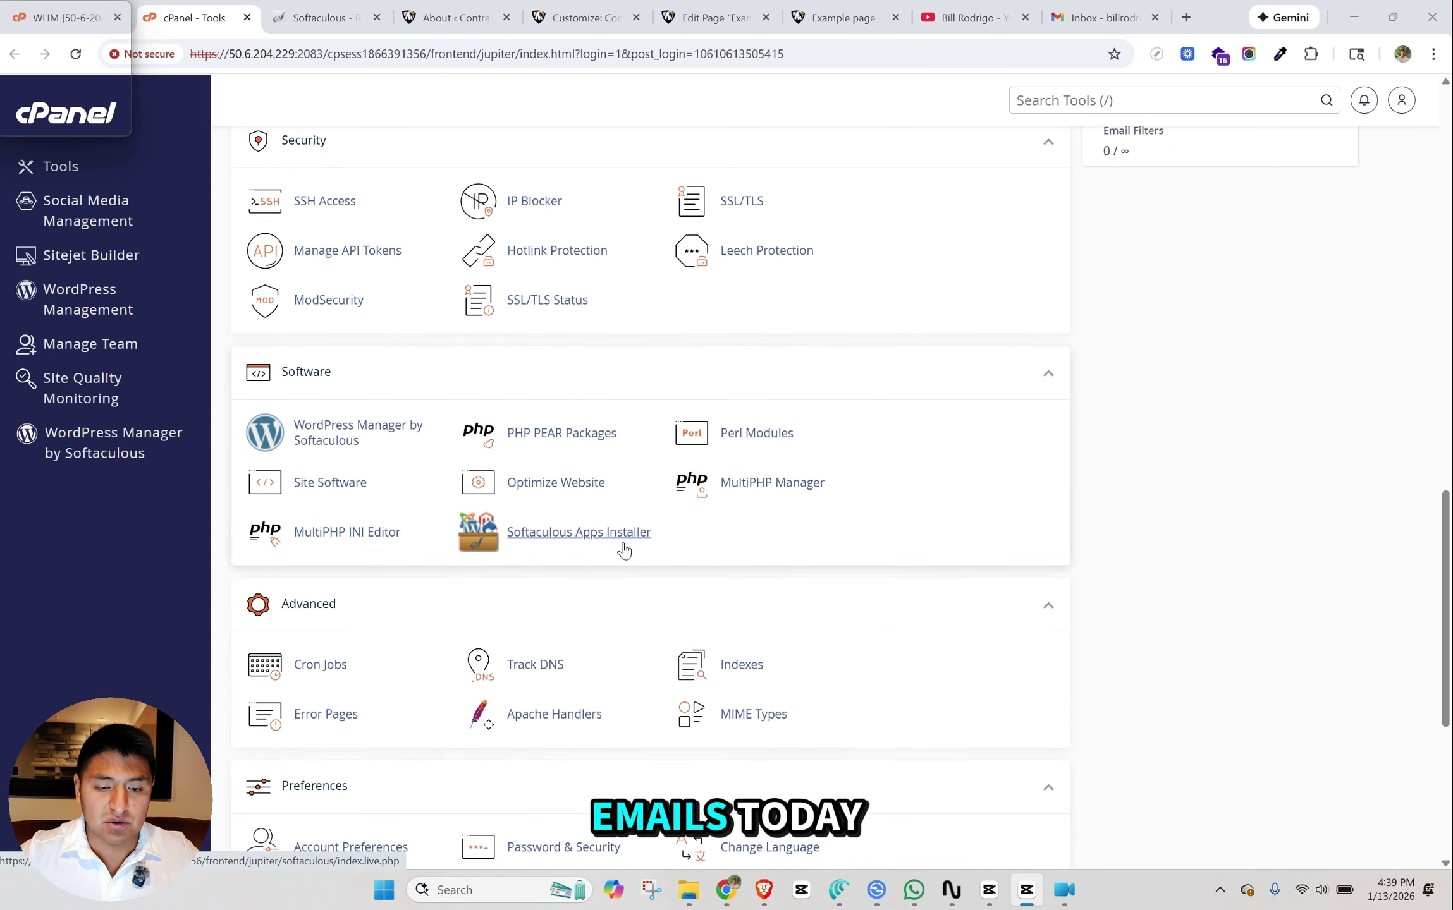
scroll(625, 543, up, 15)
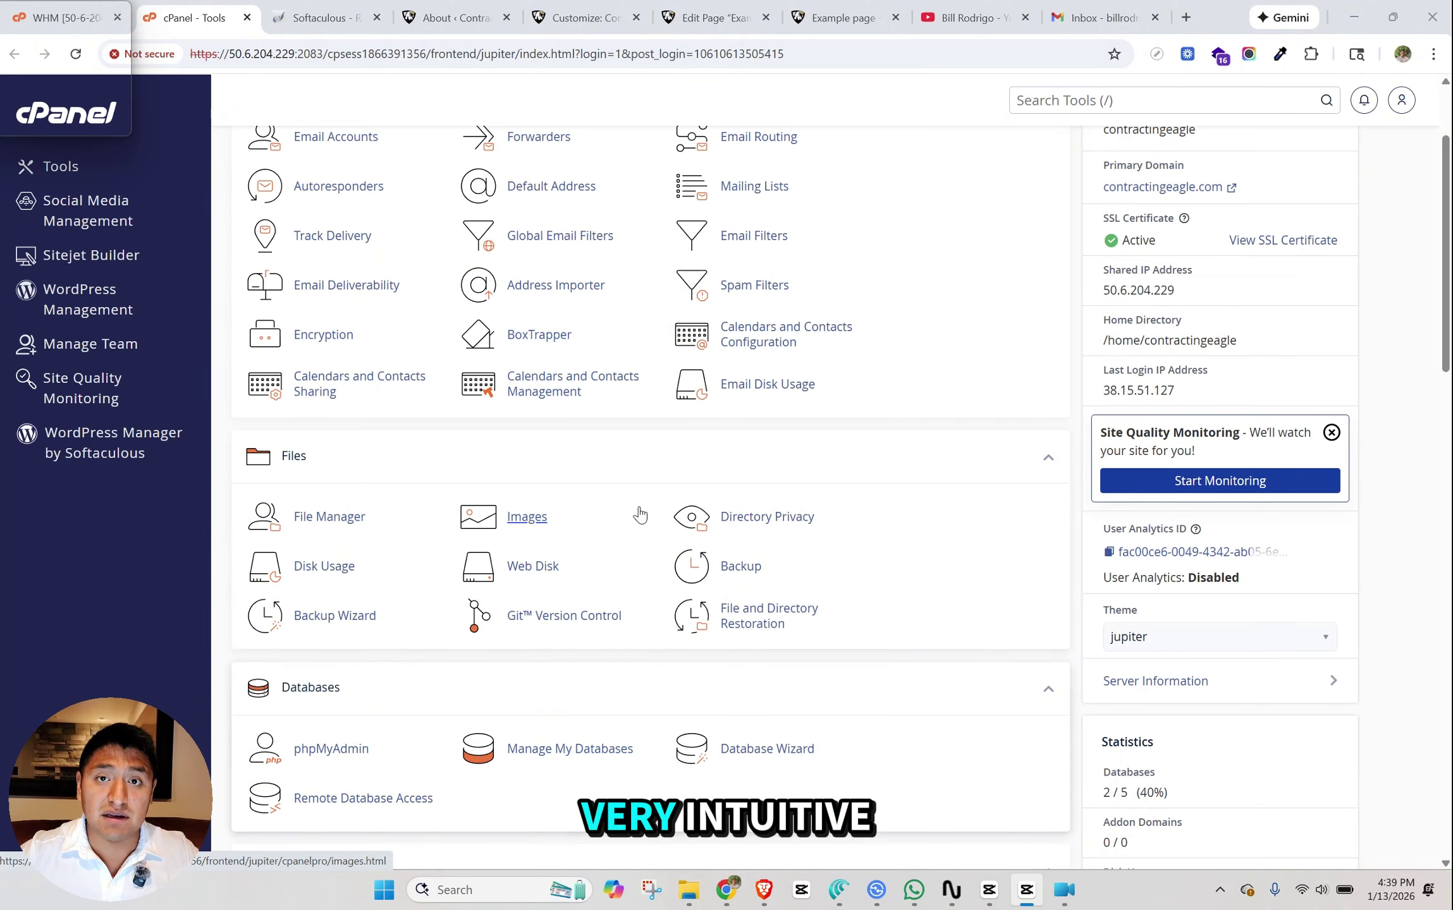
scroll(641, 513, up, 3)
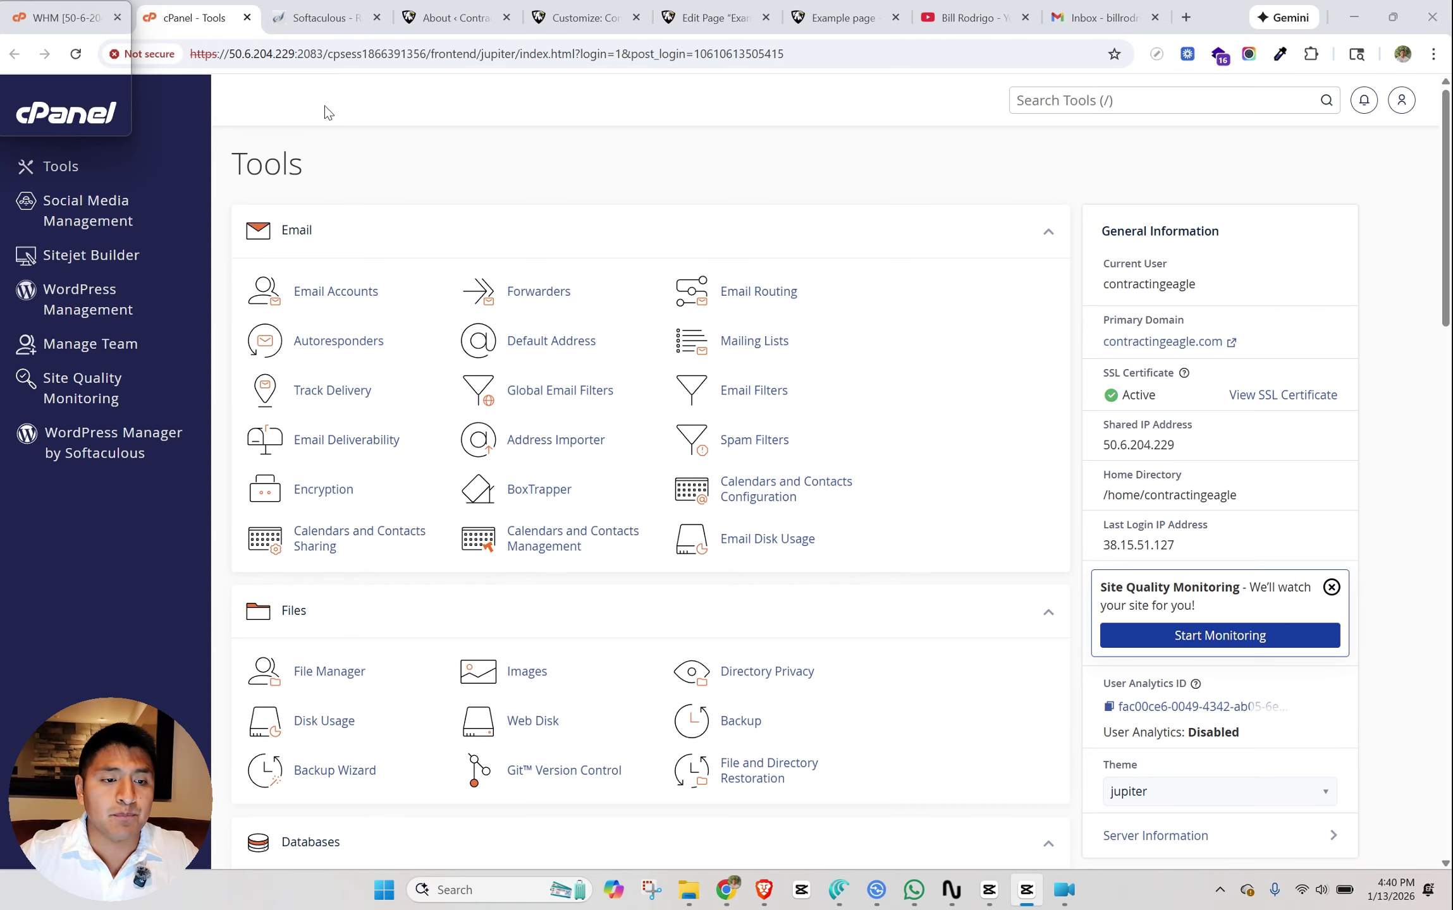
- Open the Email Accounts list and start creating a new email account
click(357, 294)
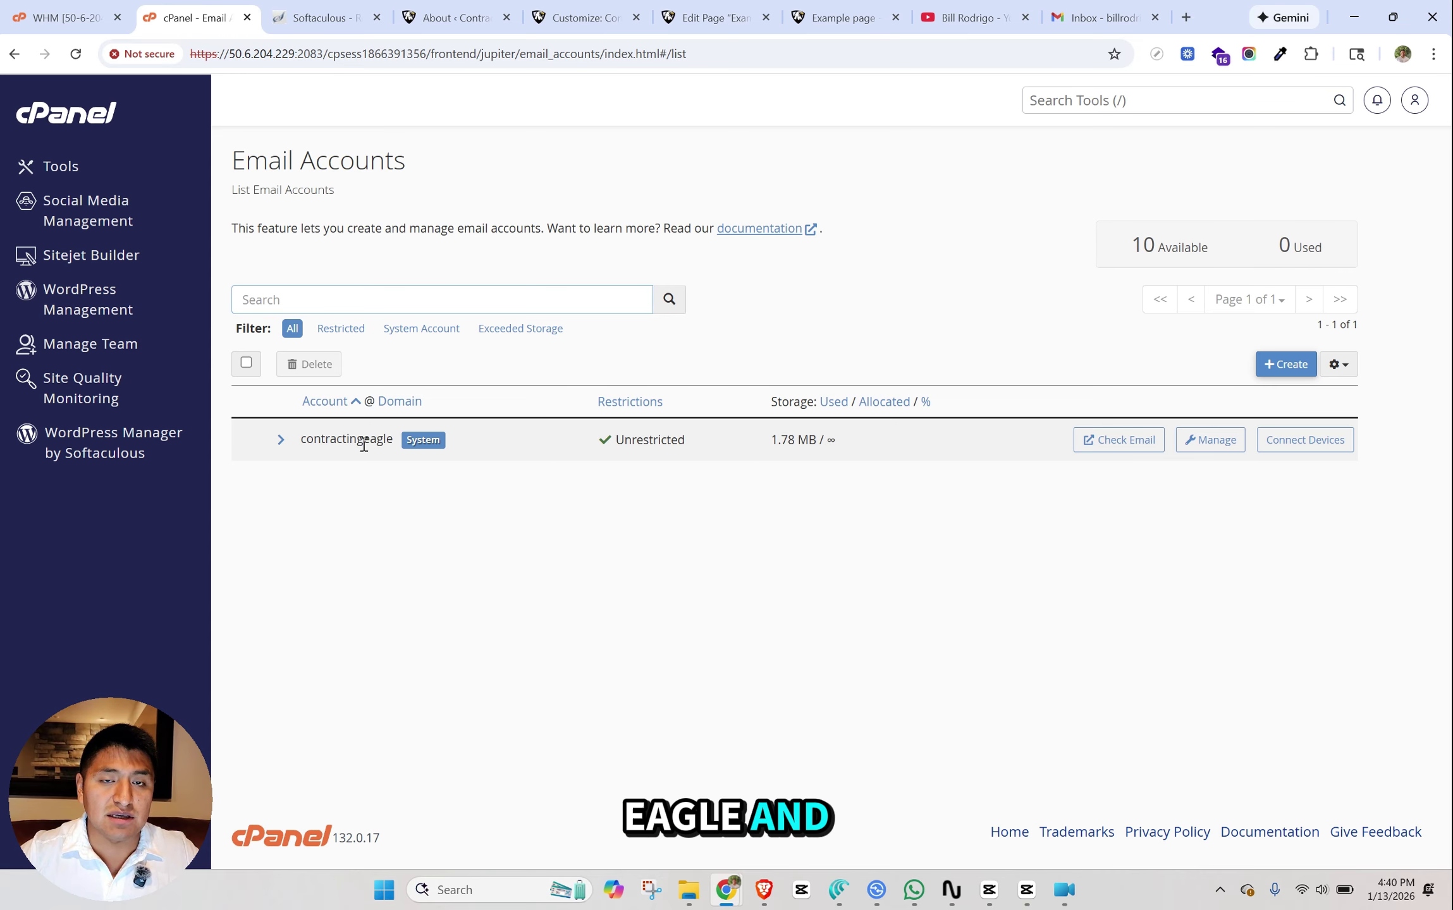
click(841, 17)
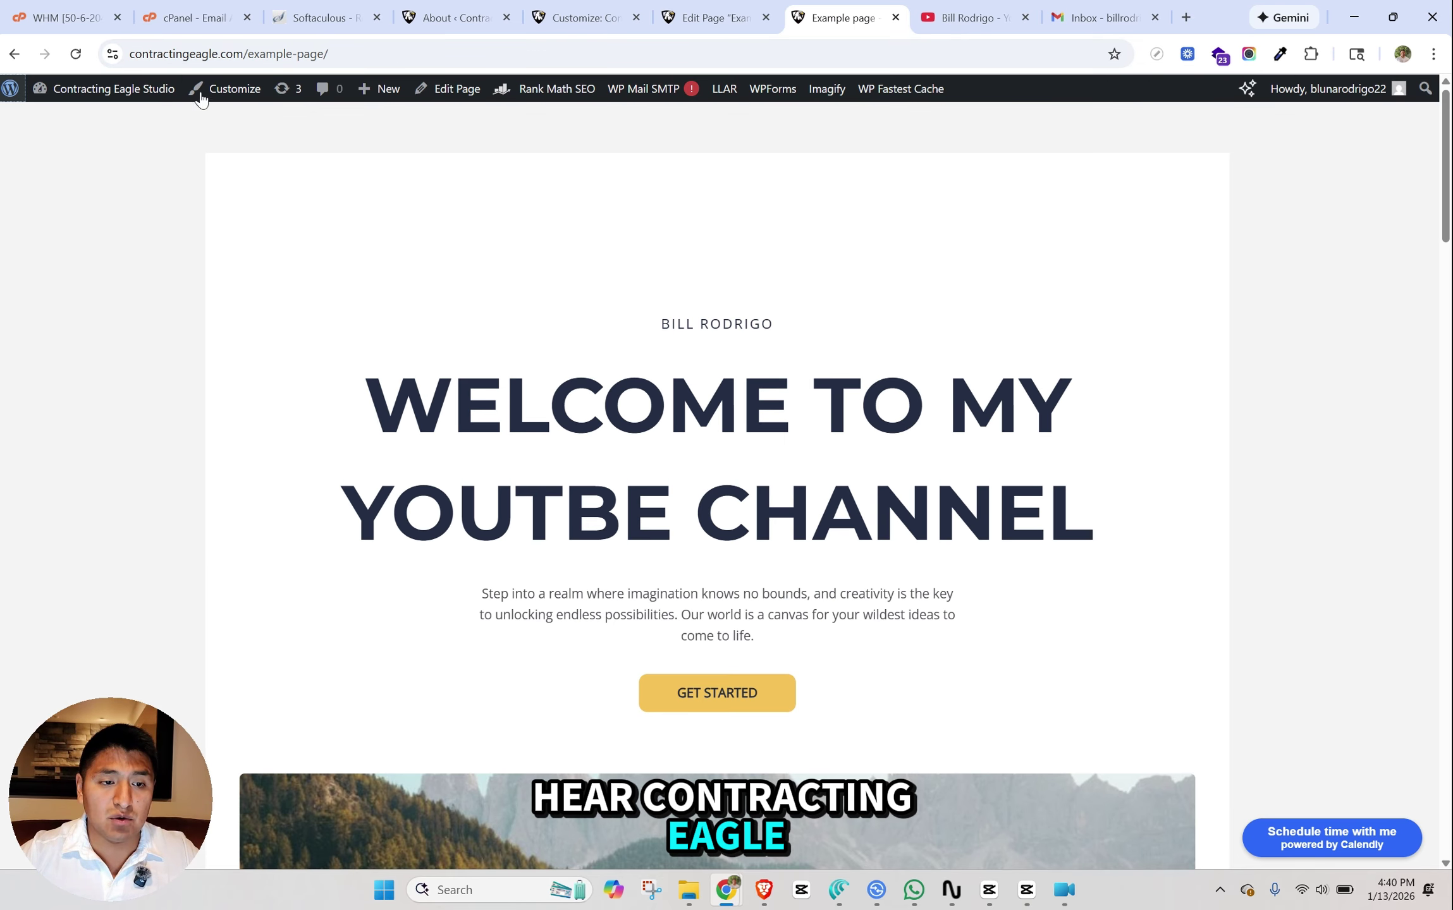
click(194, 19)
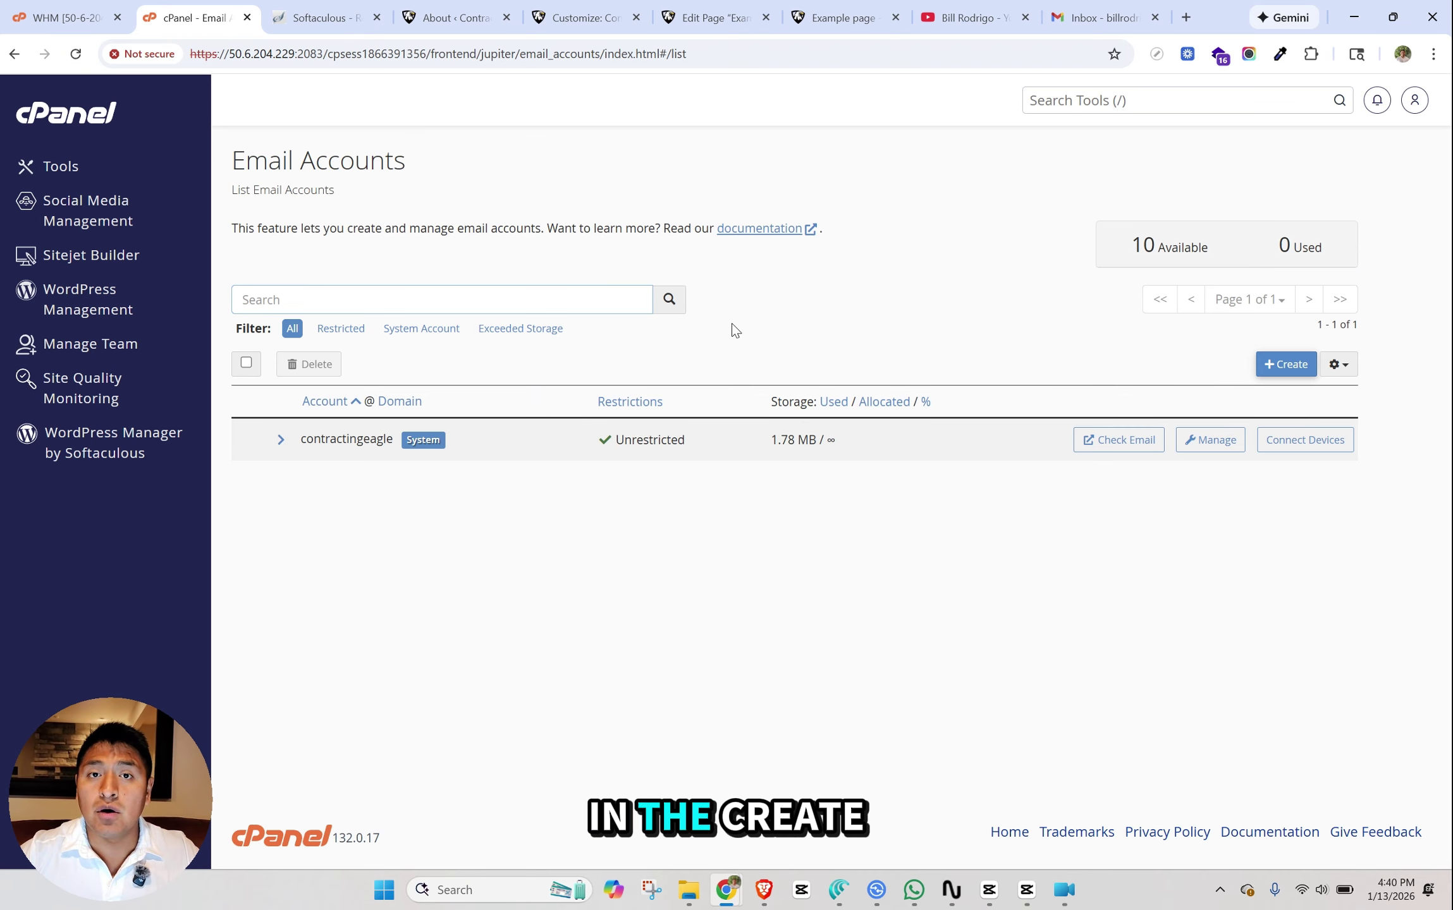
click(1287, 366)
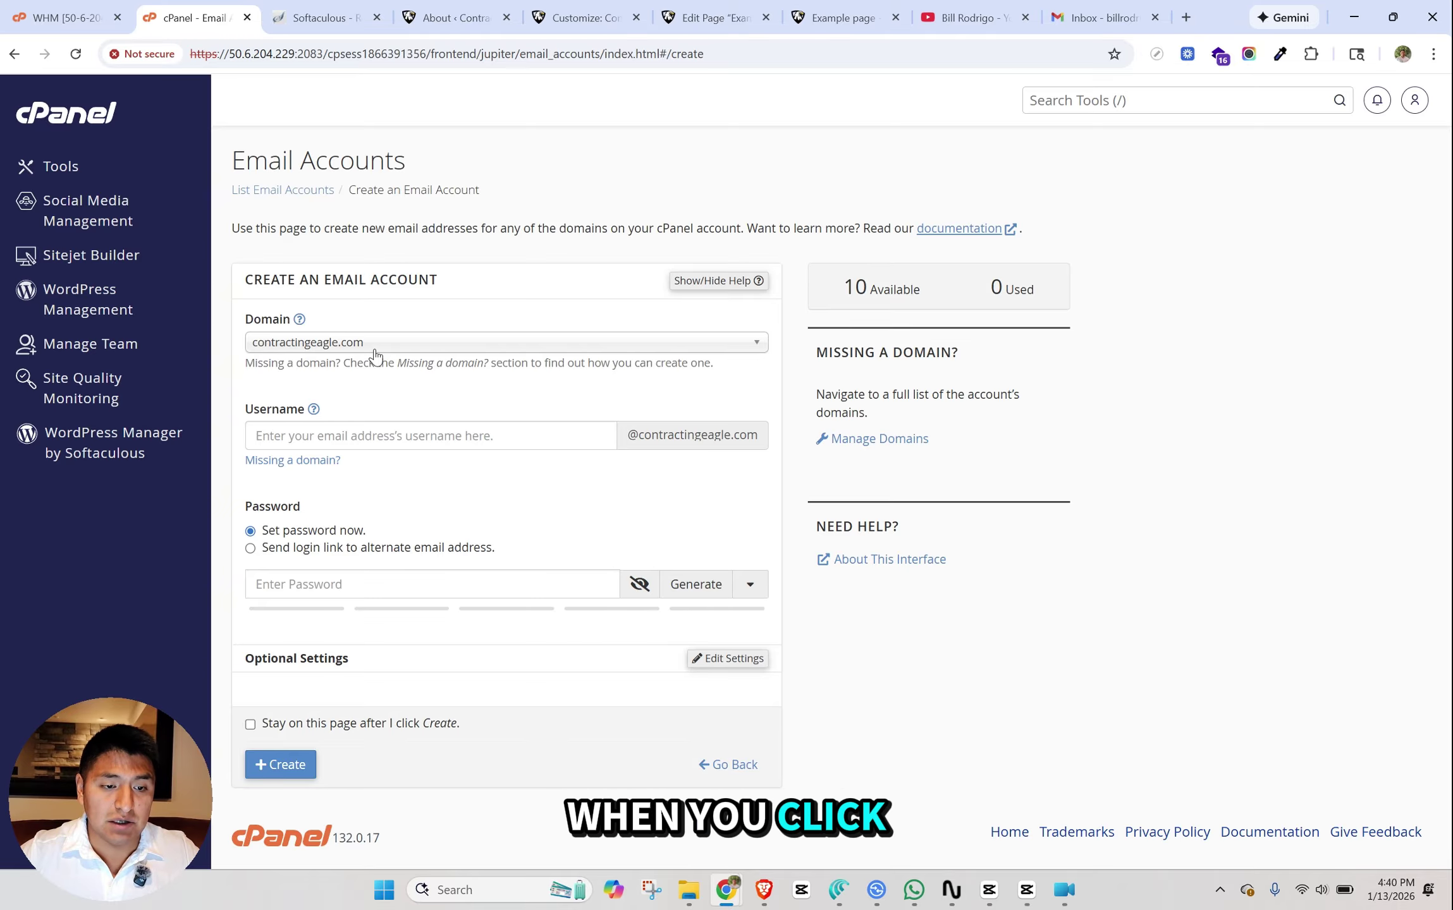
click(758, 346)
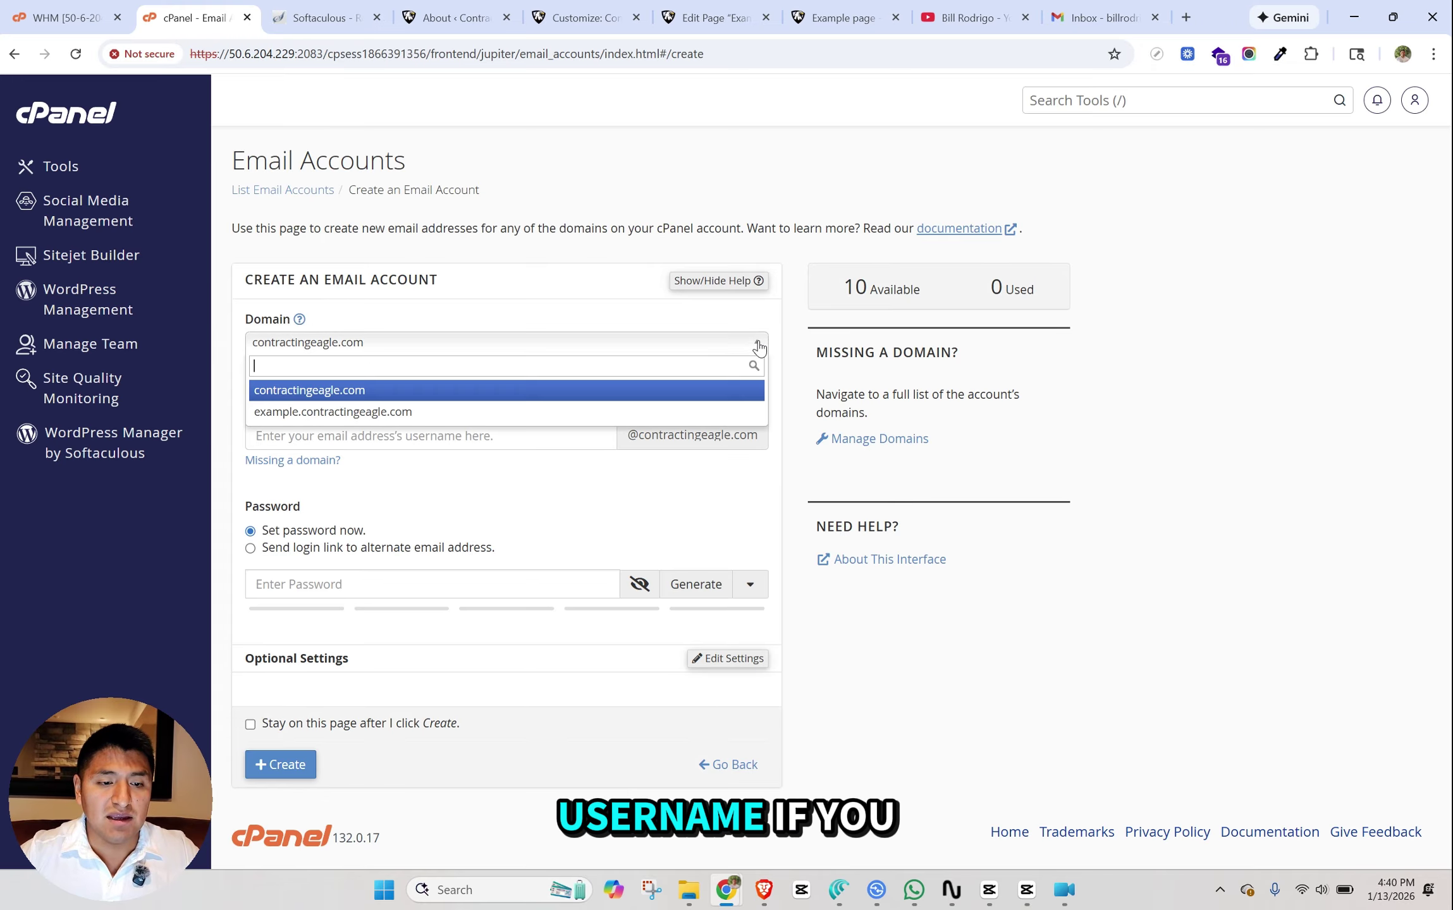
click(755, 351)
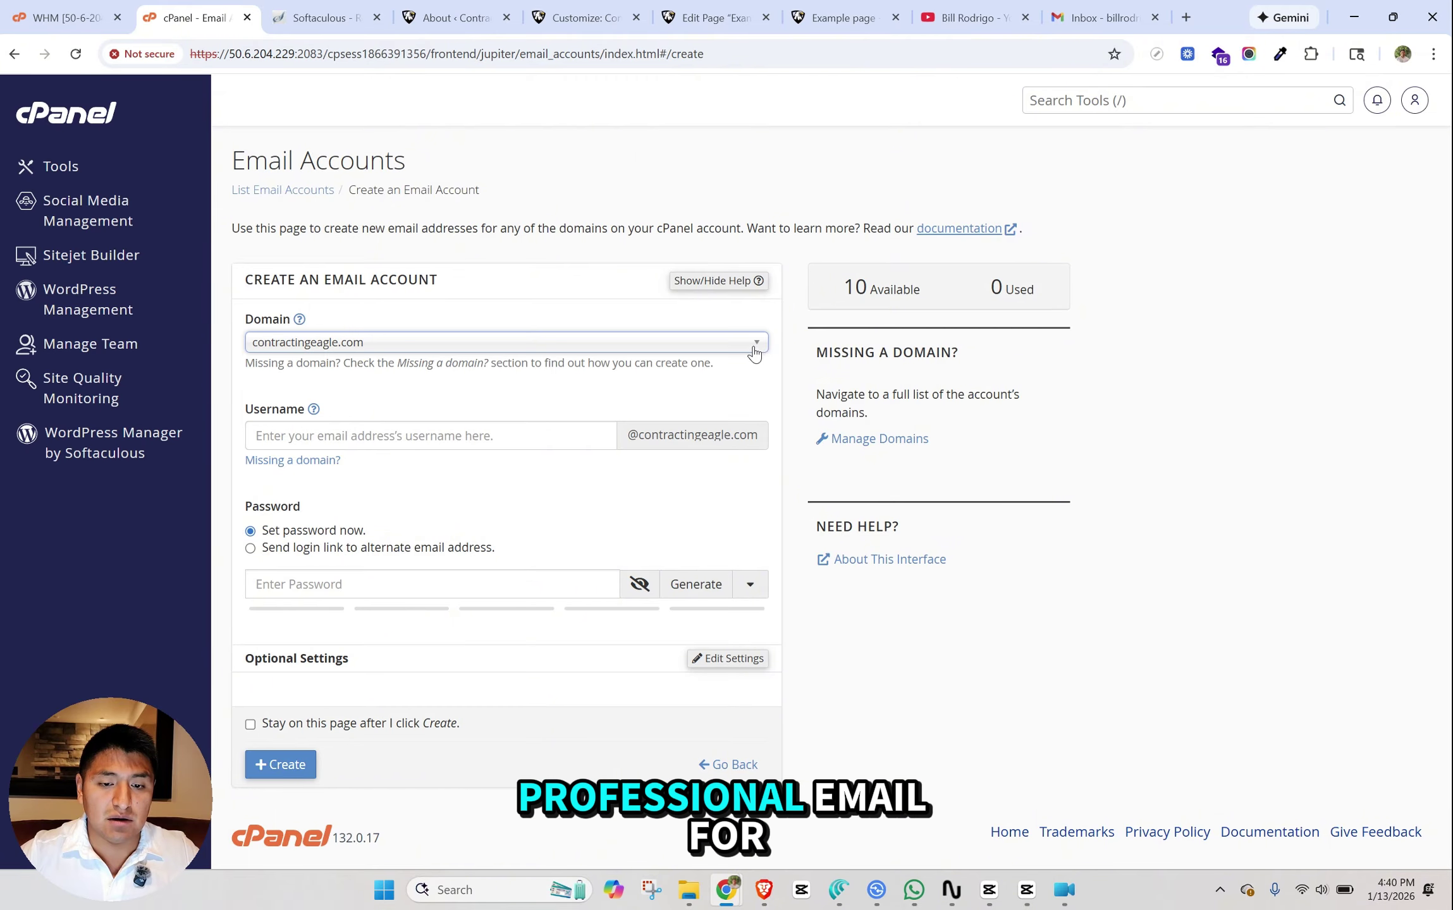
click(409, 435)
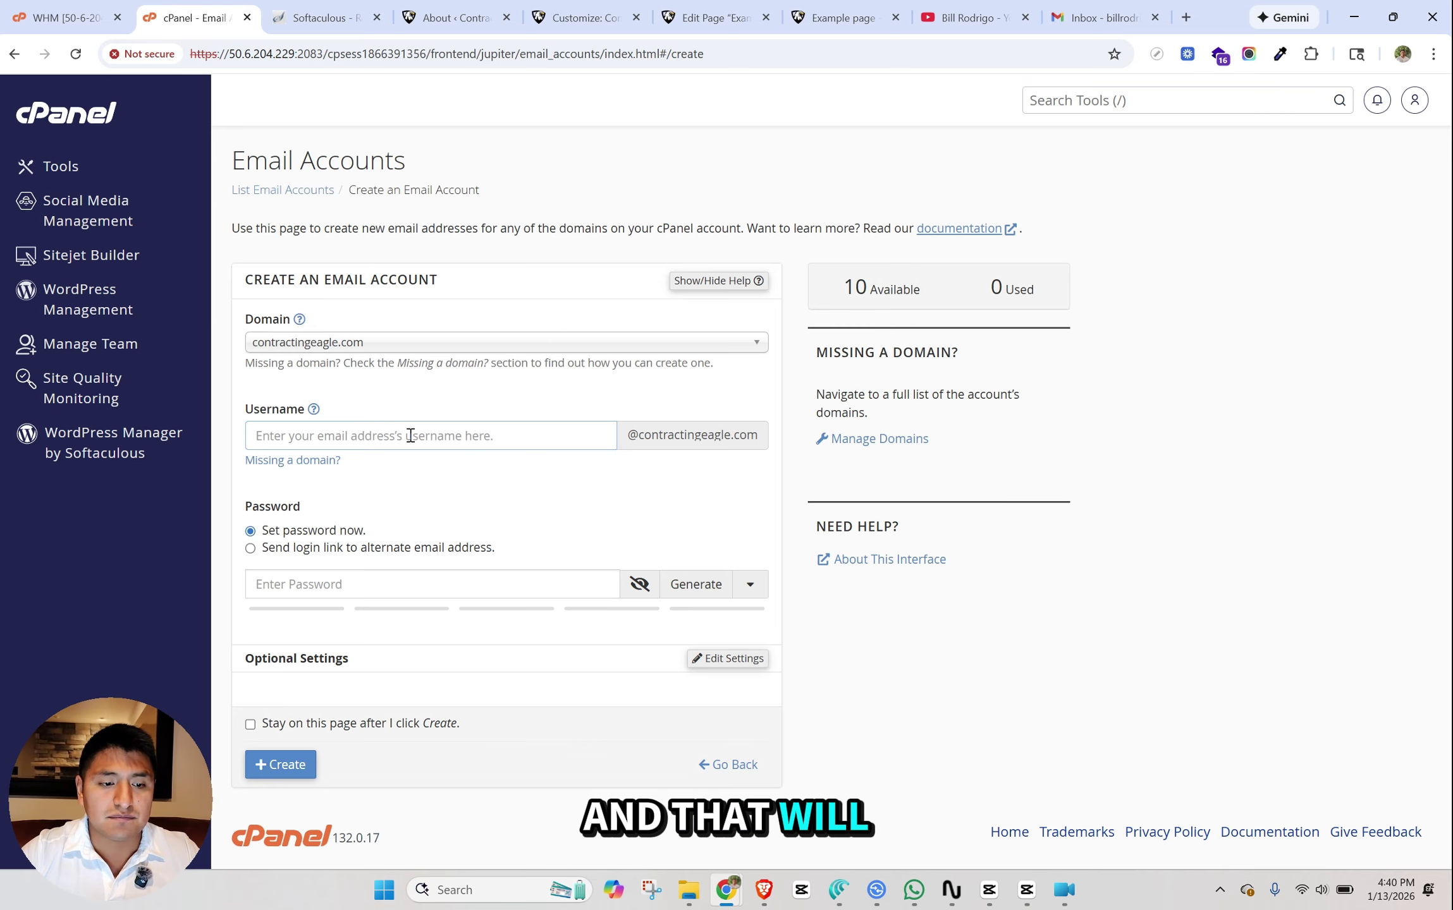
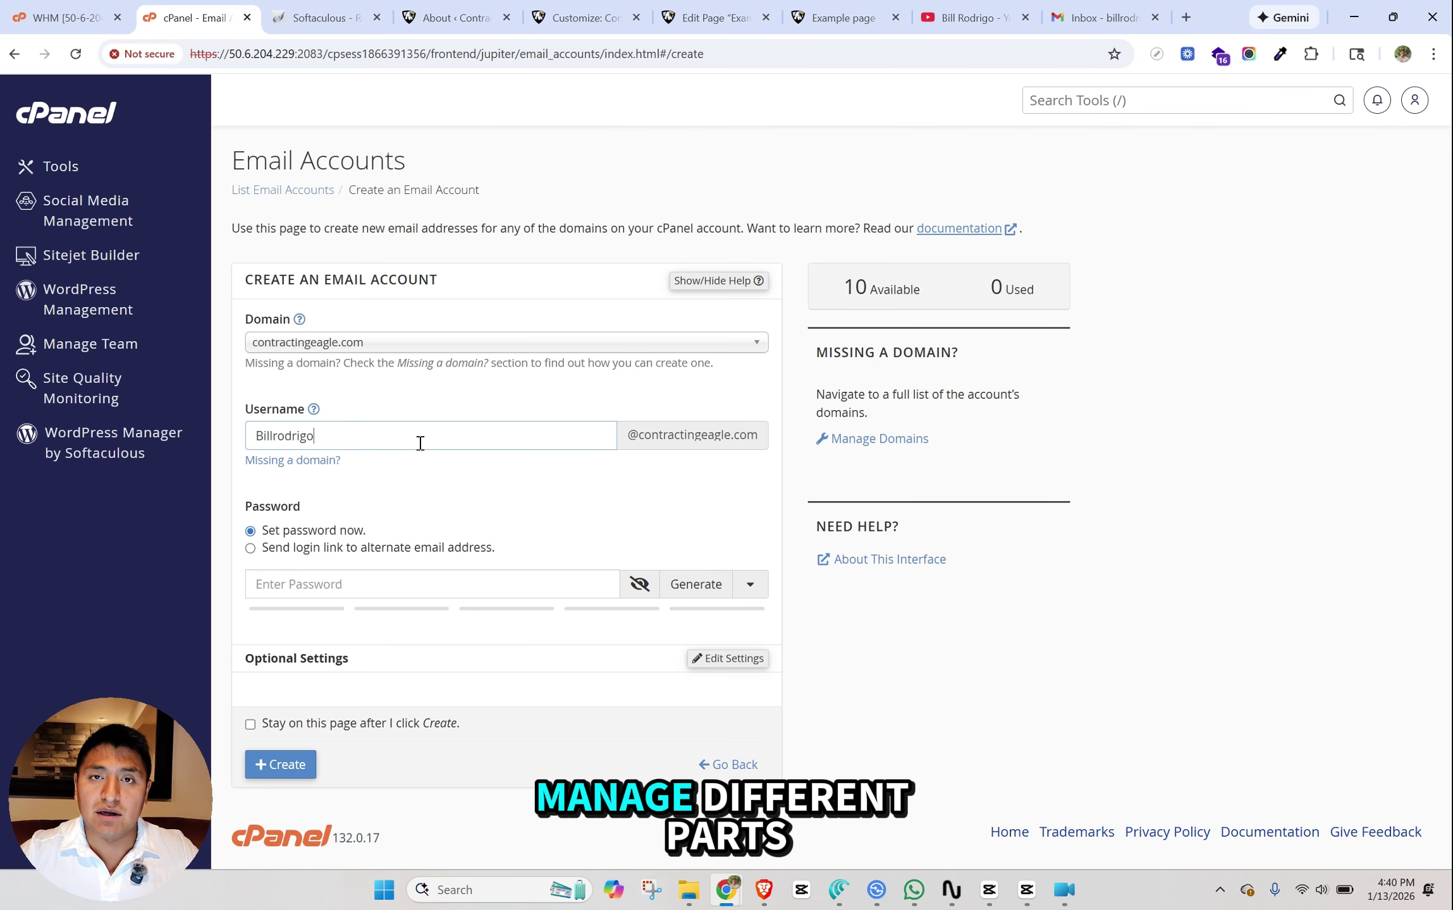
drag(389, 436, 243, 437)
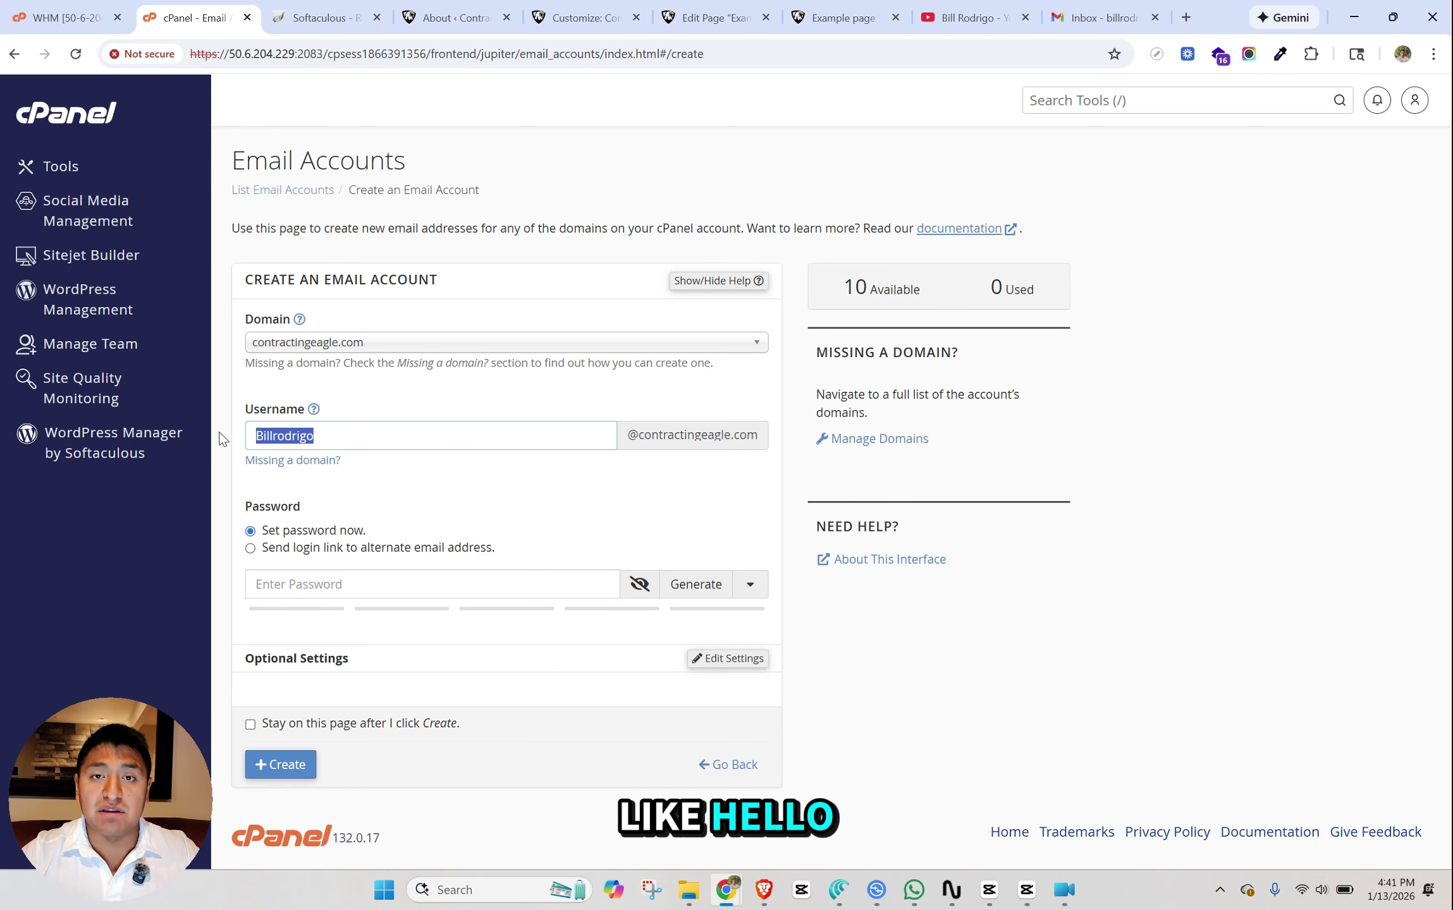
text(info)
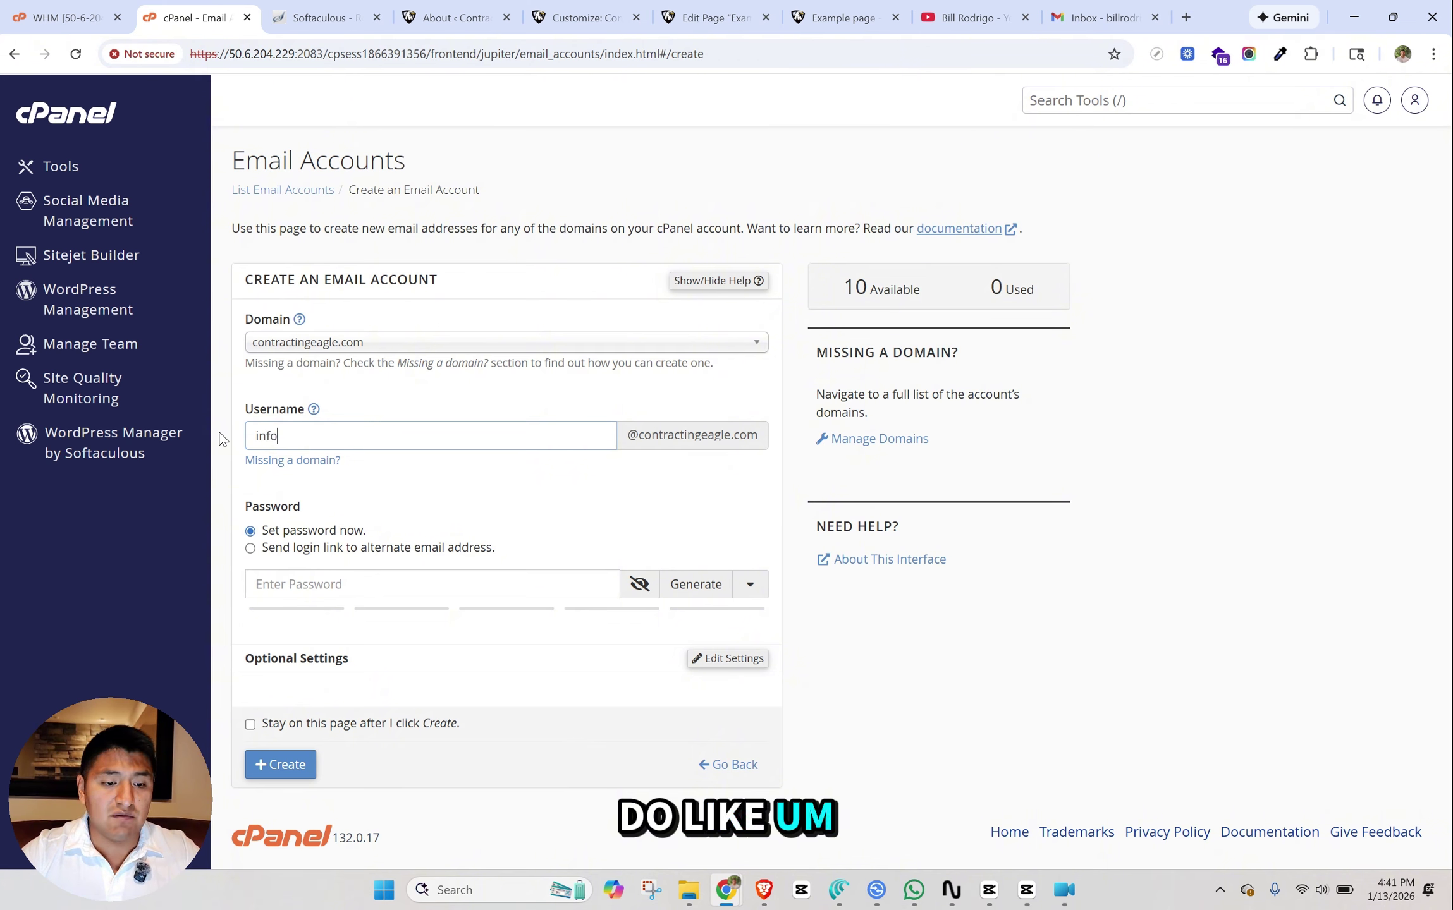
key(BackSpace)
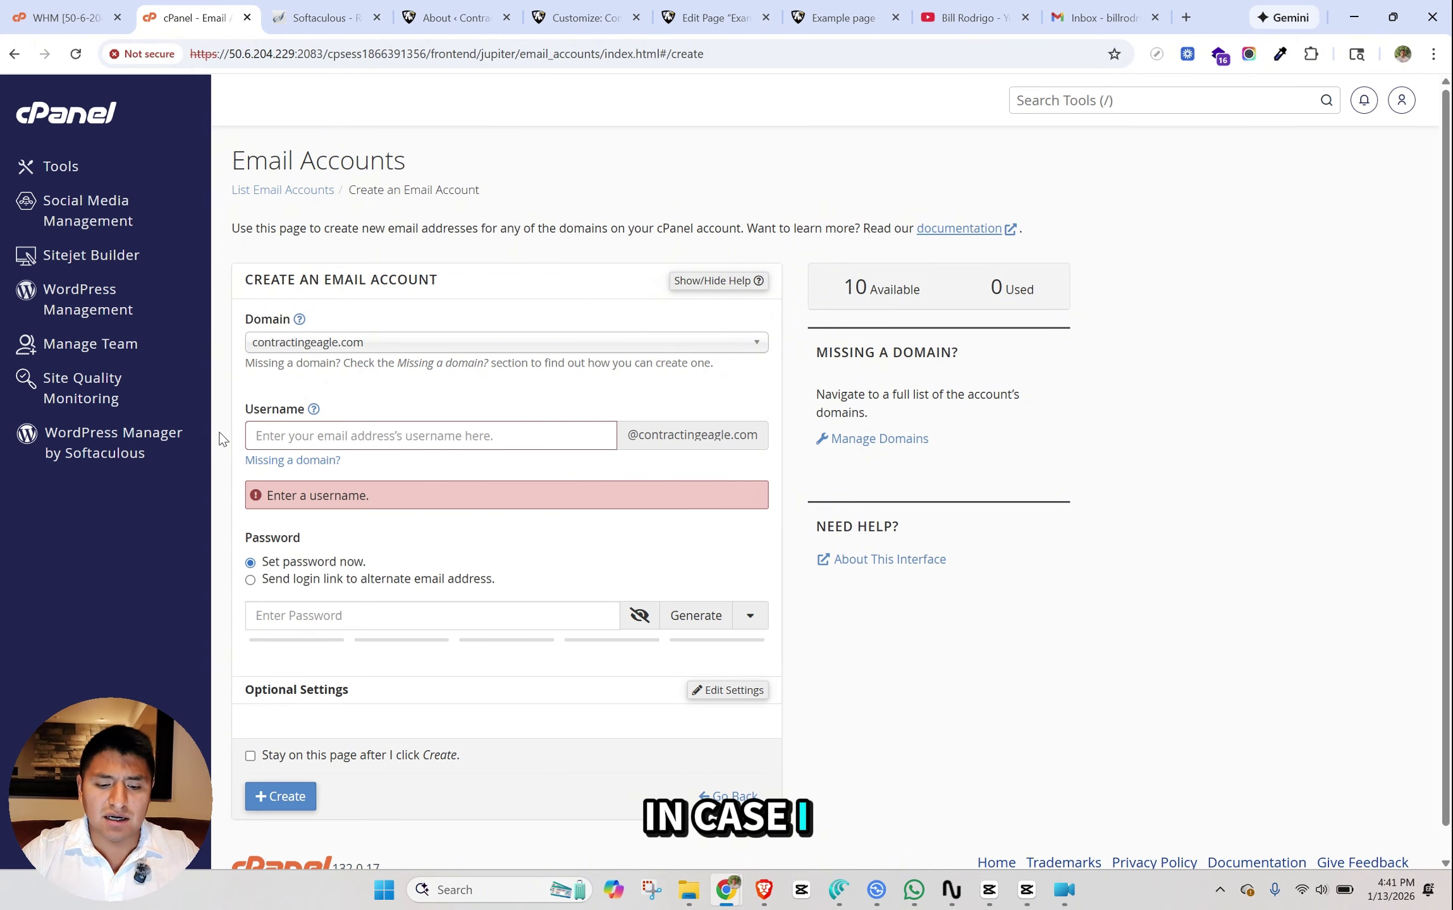
text(hi)
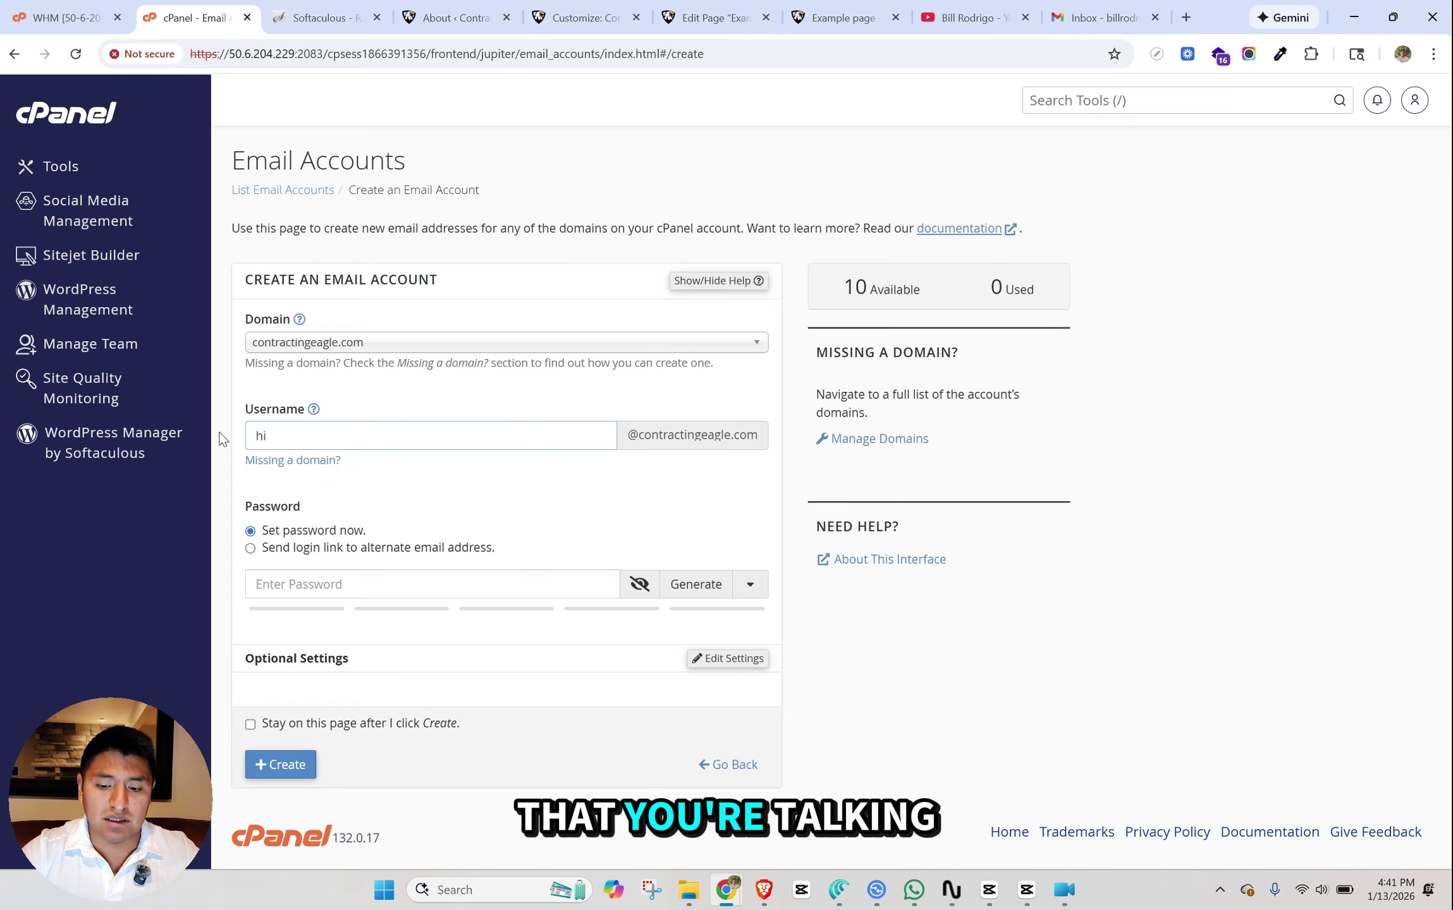
key(BackSpace)
key(BackSpace)
text(in)
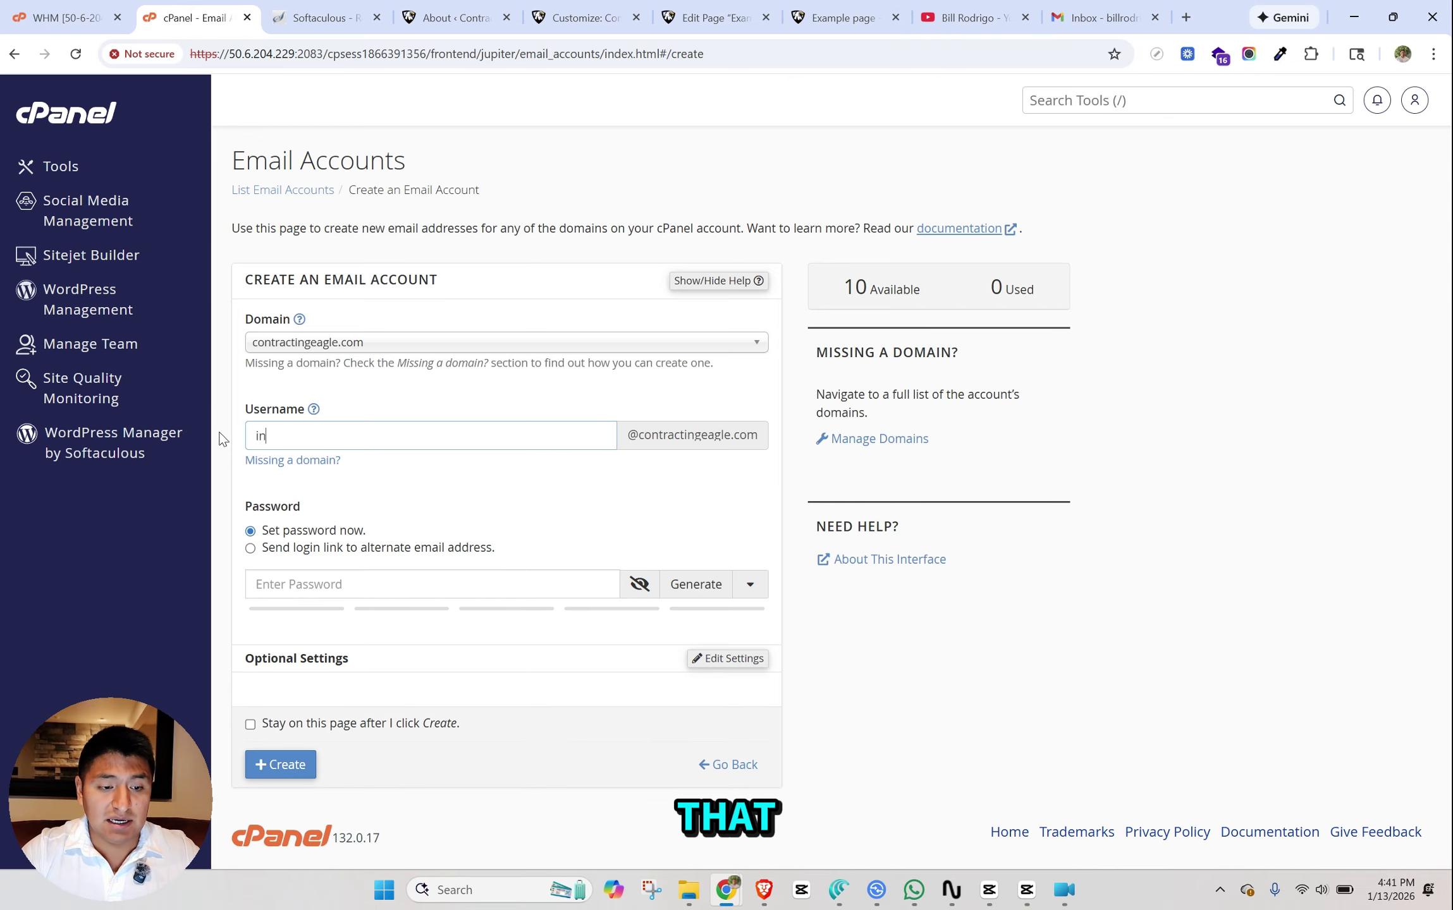
text(for)
key(BackSpace)
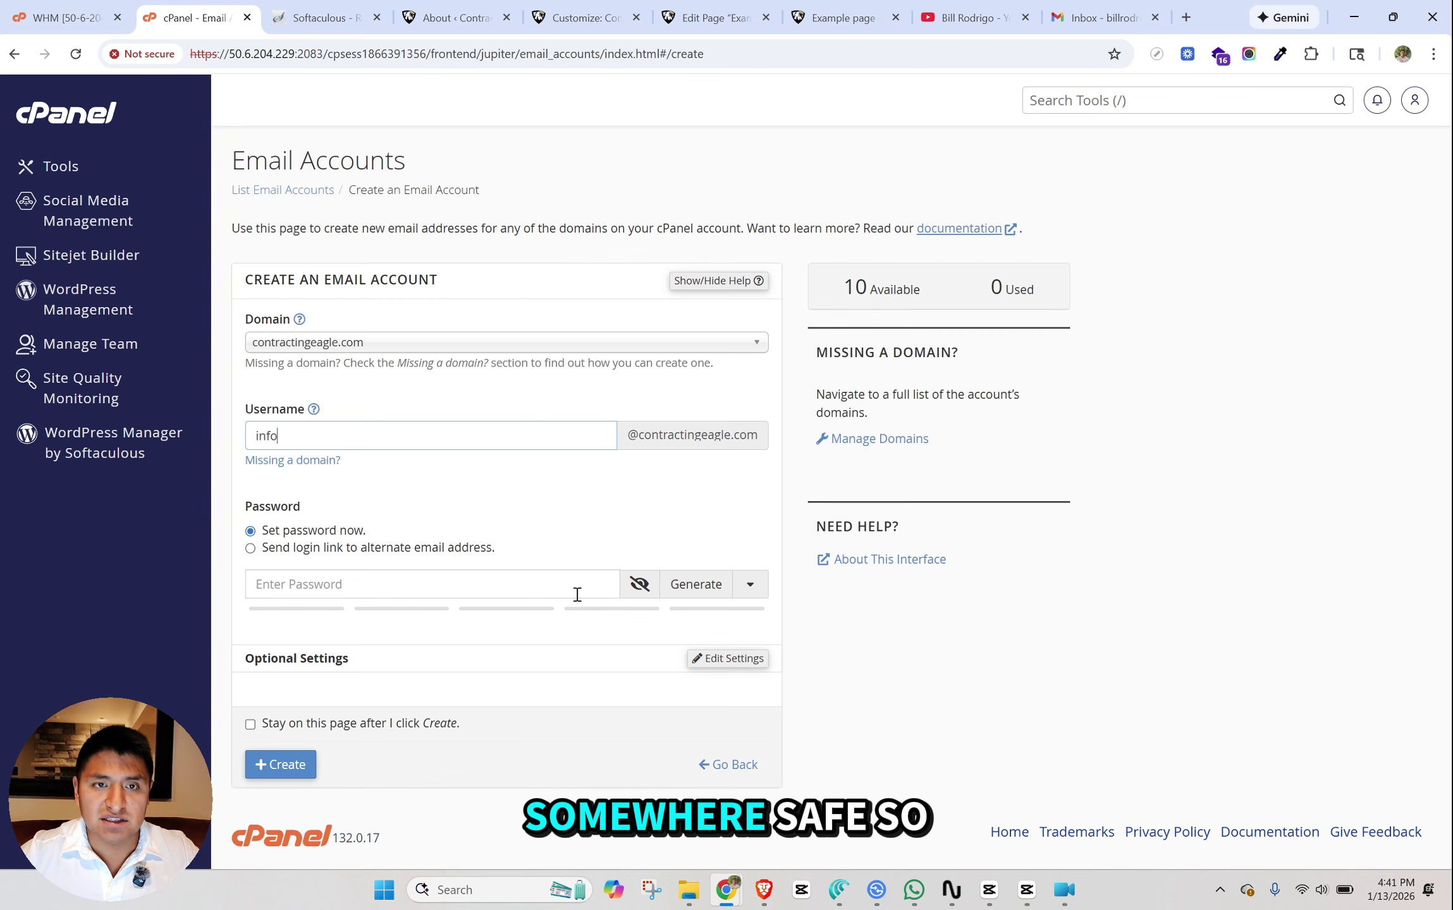
click(455, 582)
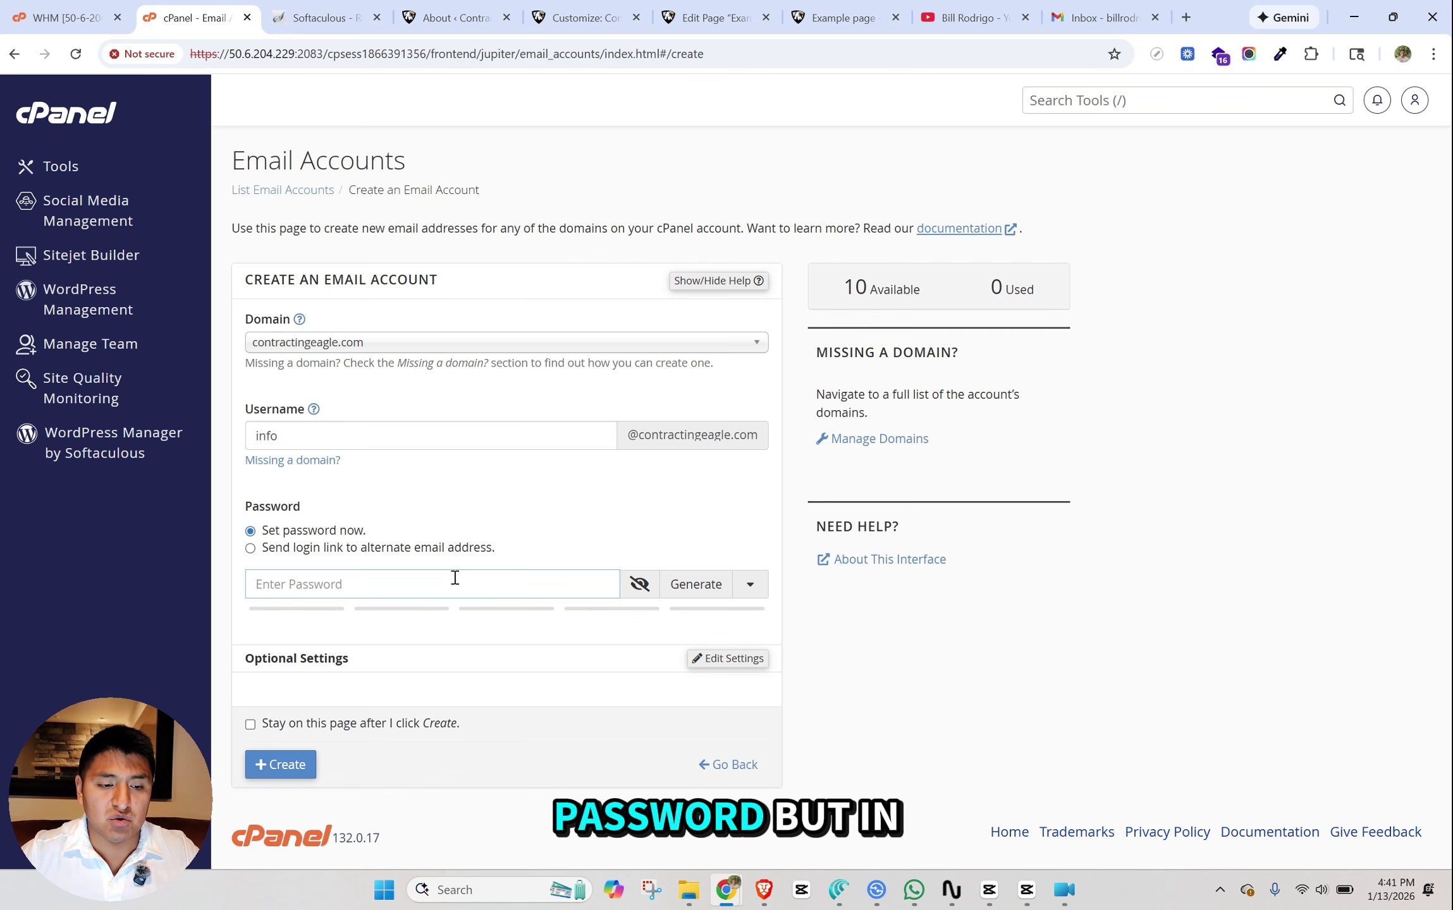
key(ctrl+v)
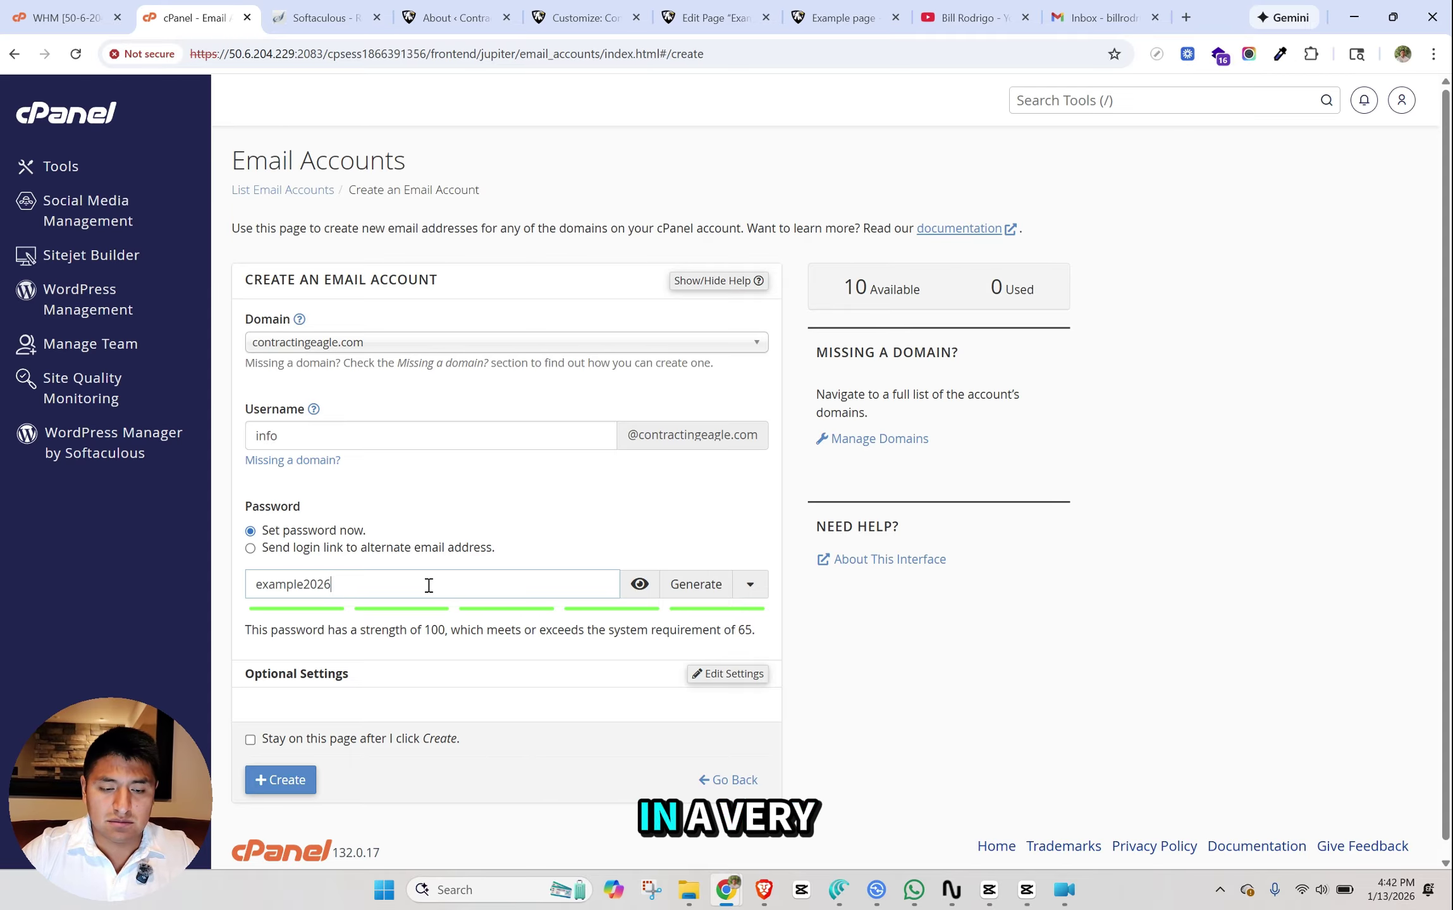
key(ctrl+a)
key(BackSpace)
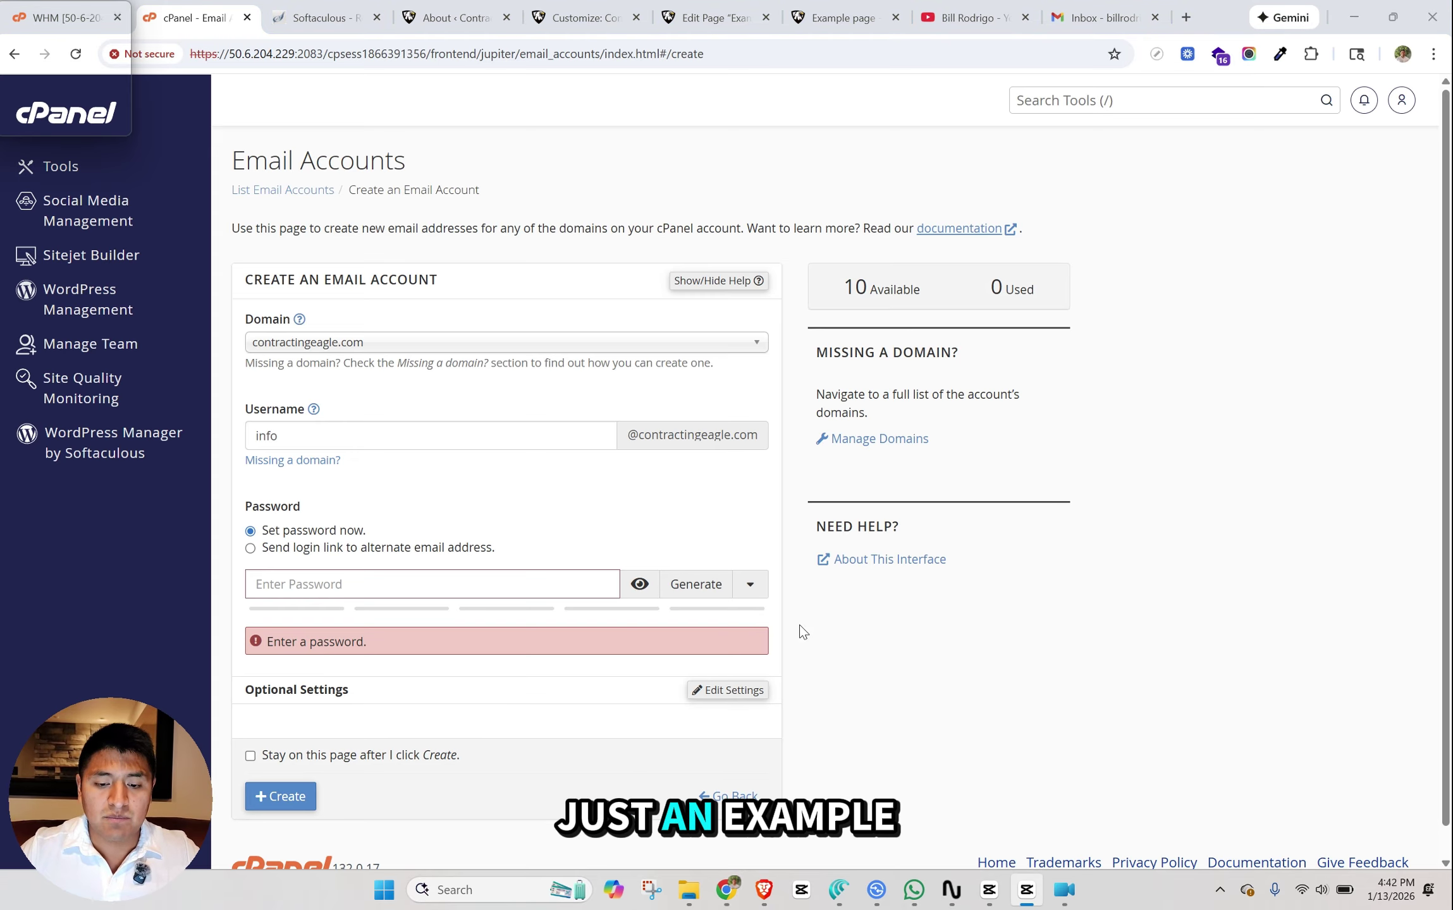
click(426, 583)
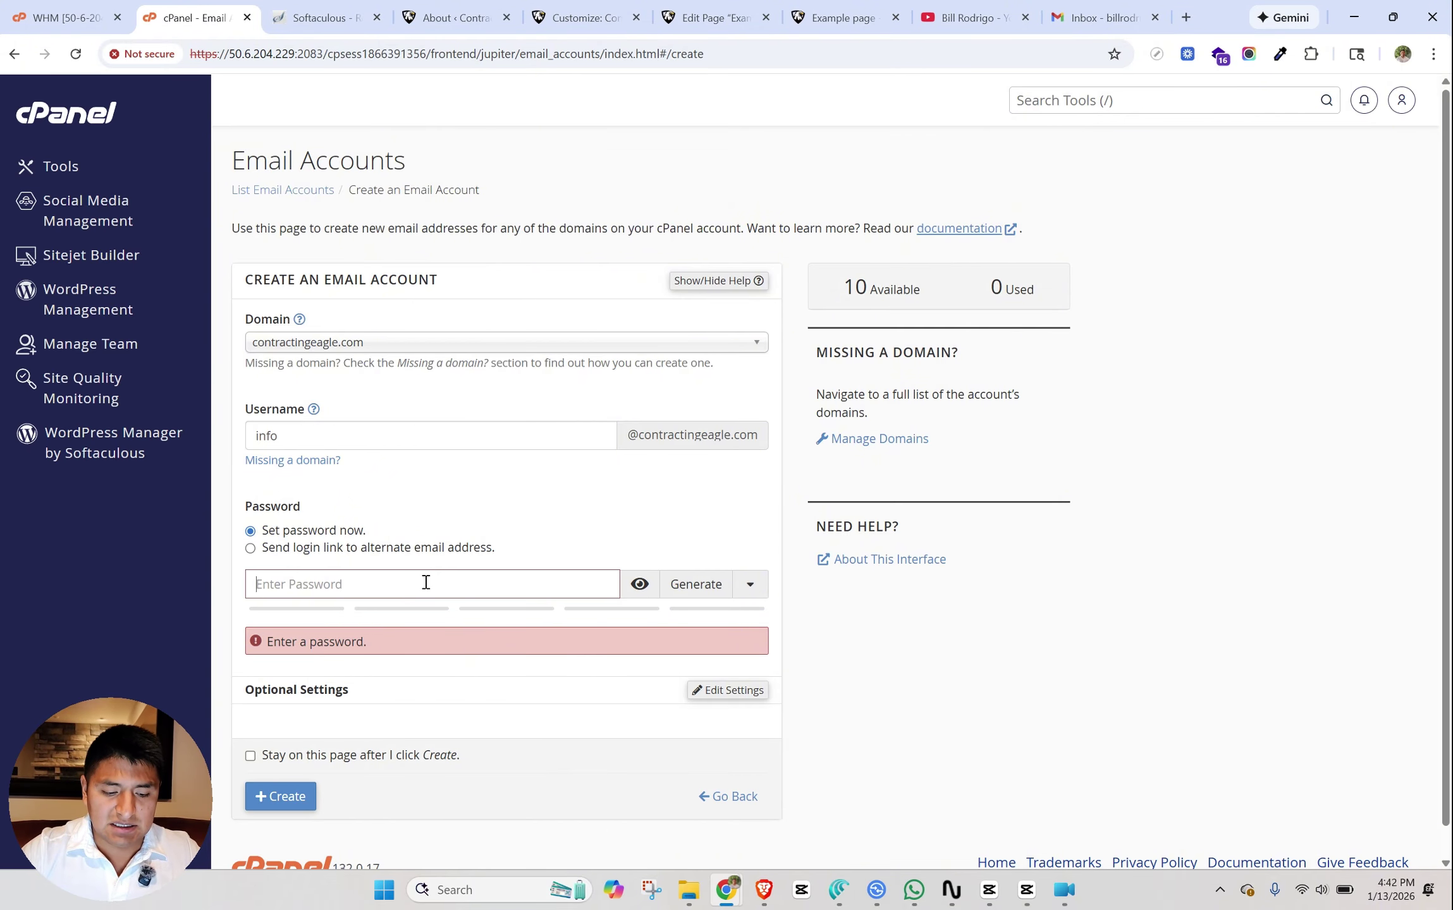
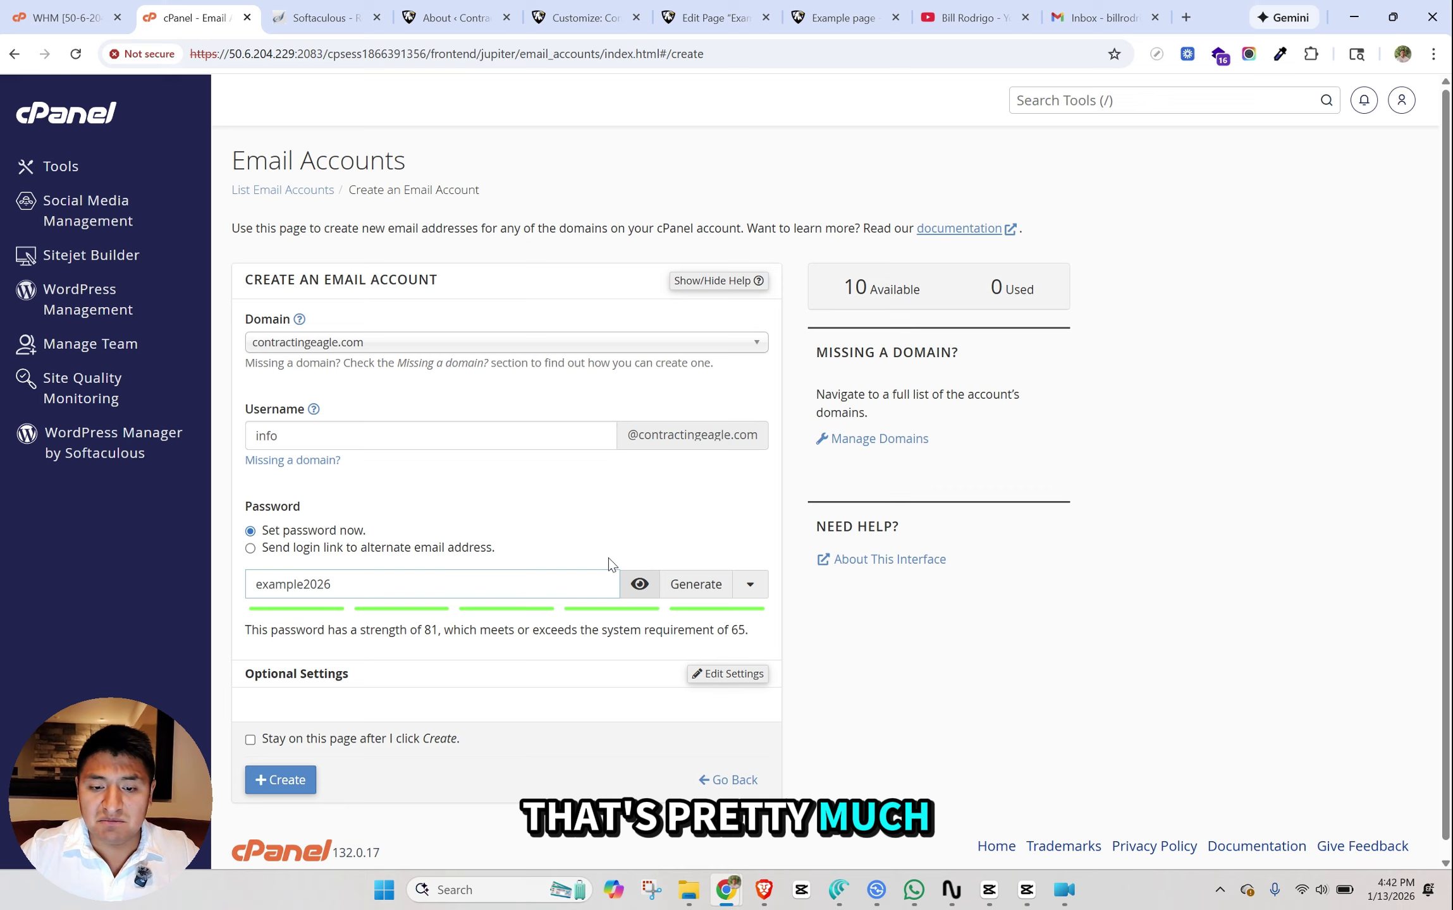
scroll(605, 563, down, 1)
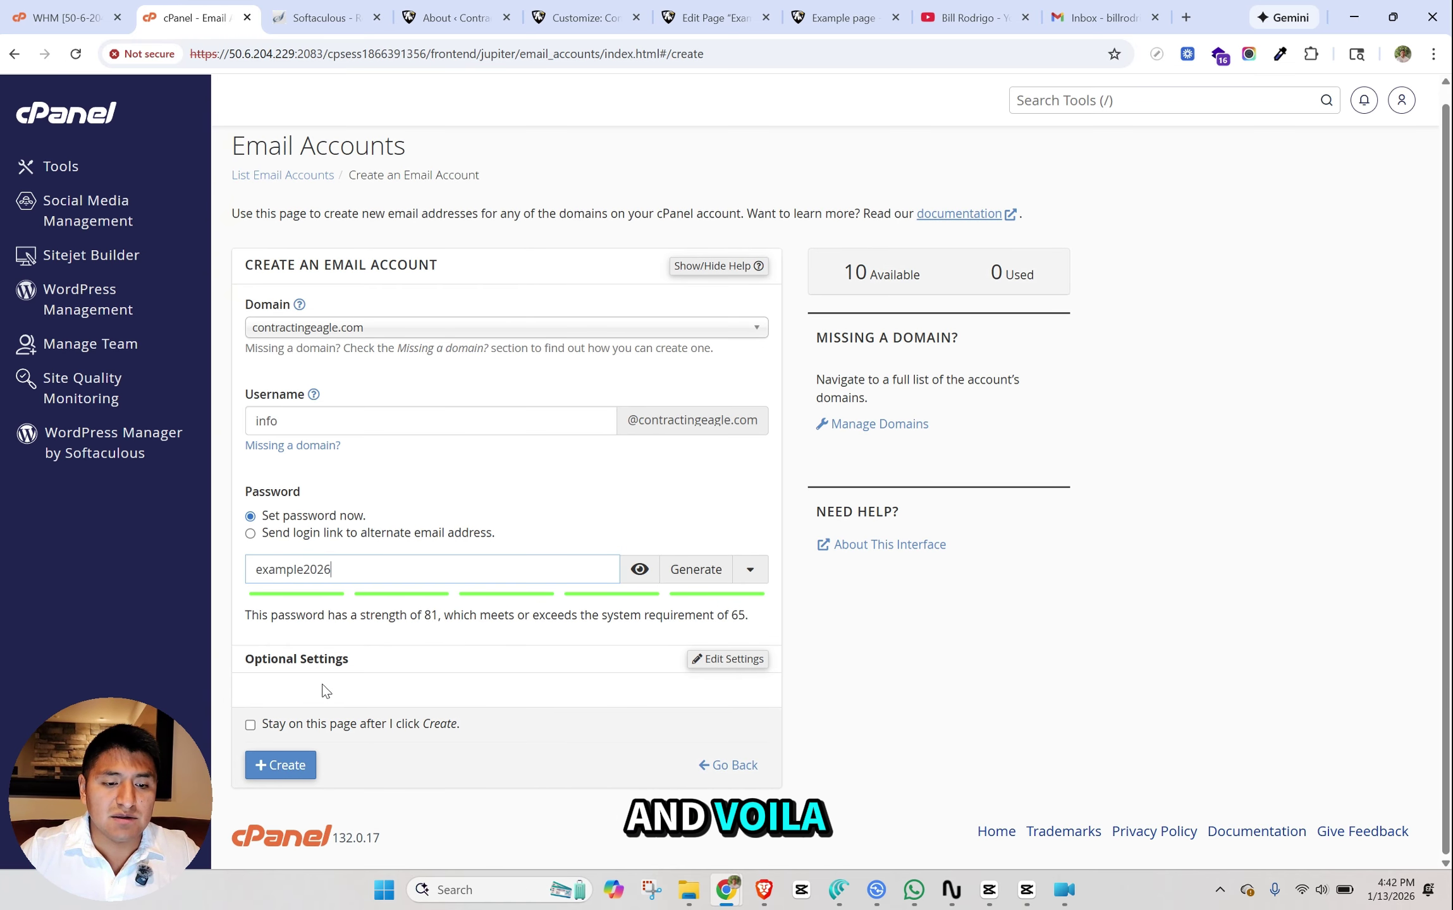
click(292, 775)
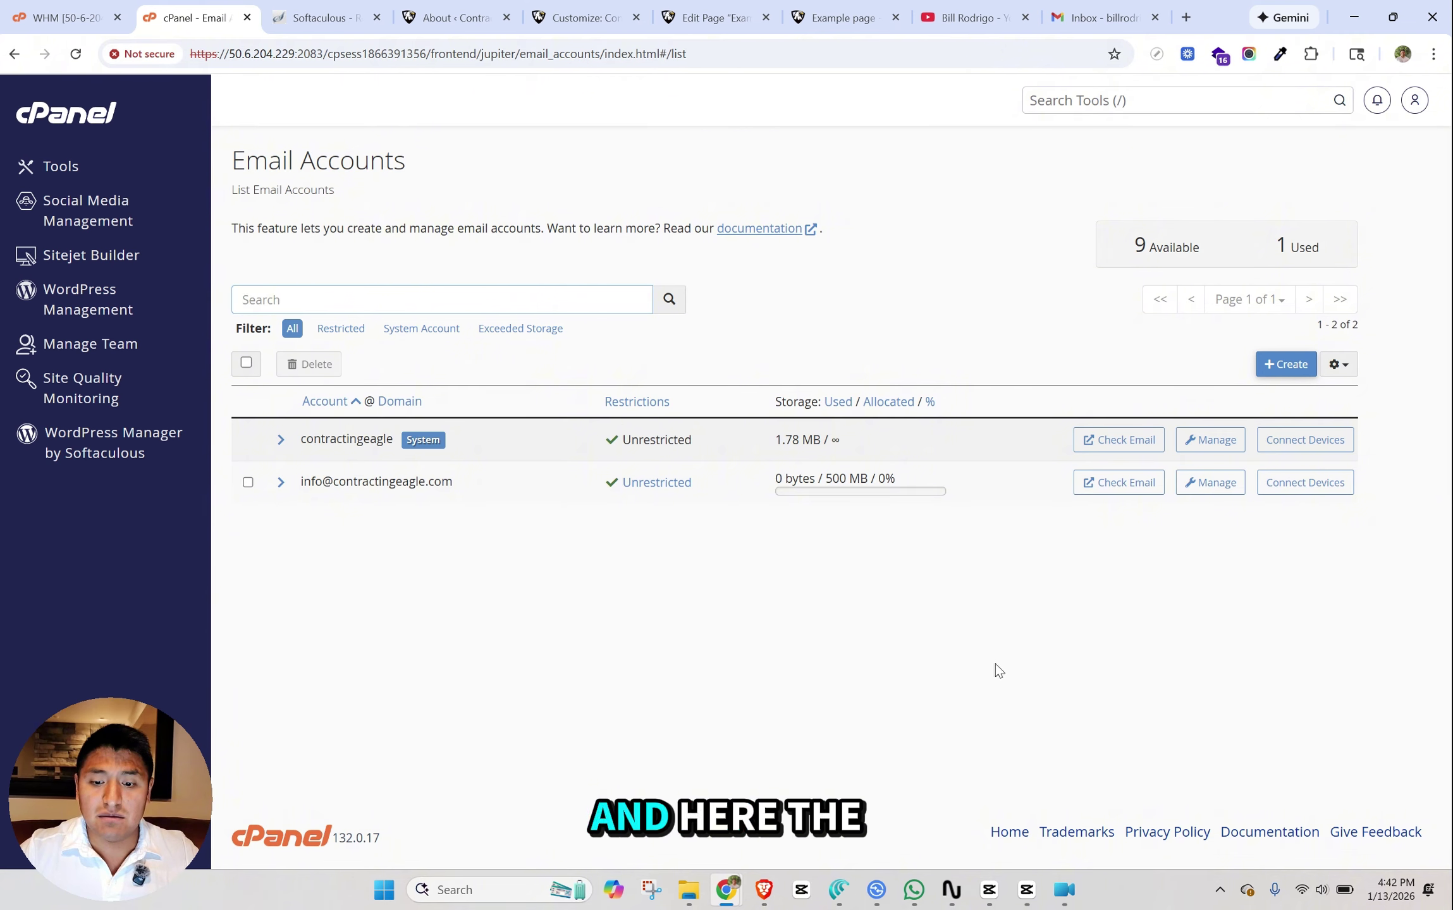
- Open Webmail for the info mailbox and save the Consent and Privacy choices
click(1120, 496)
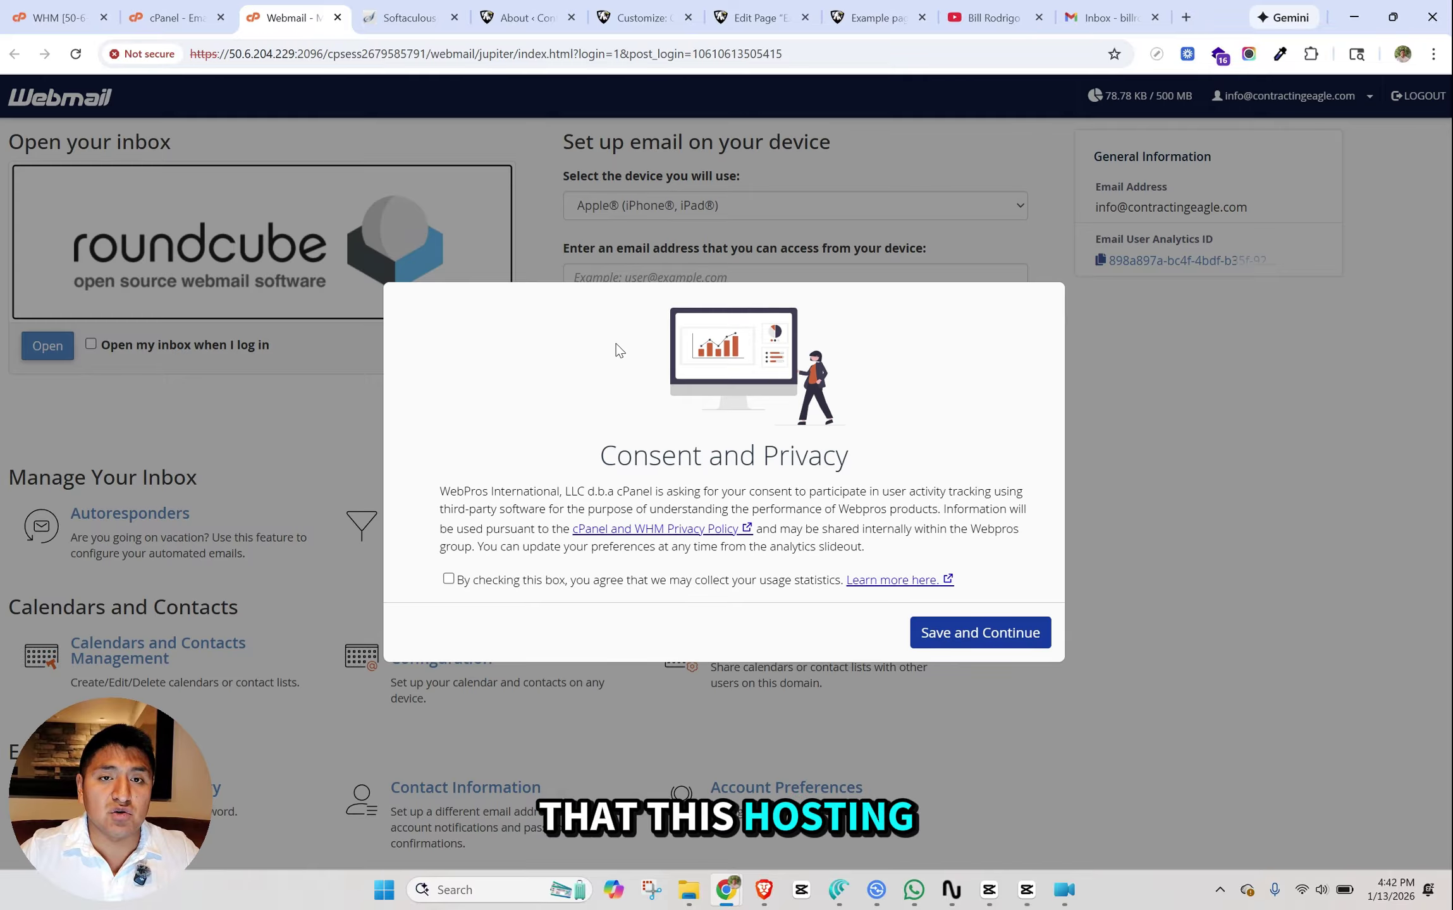
click(997, 633)
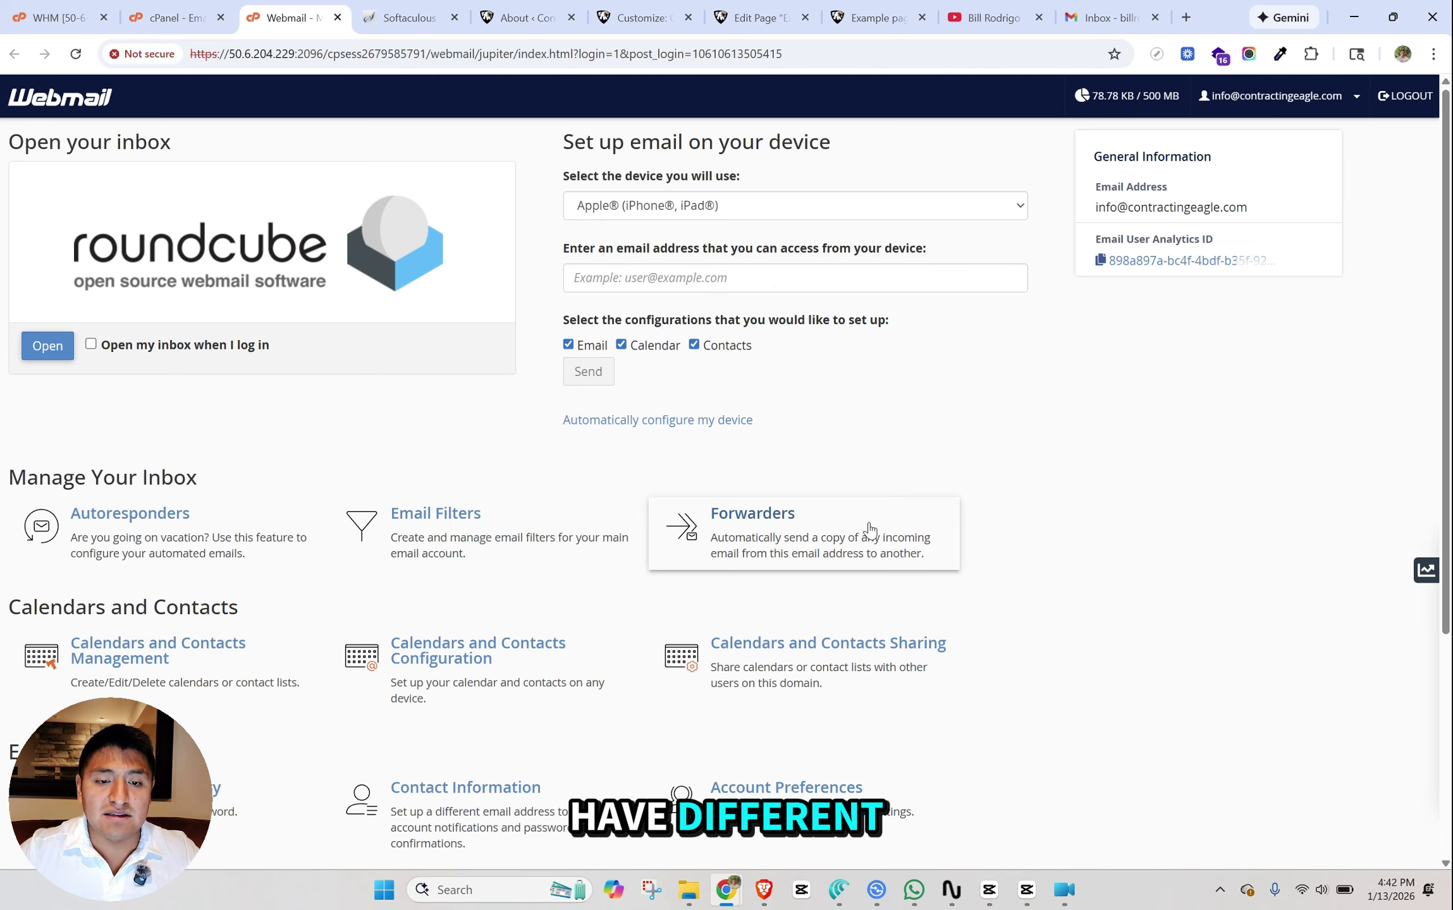
click(872, 876)
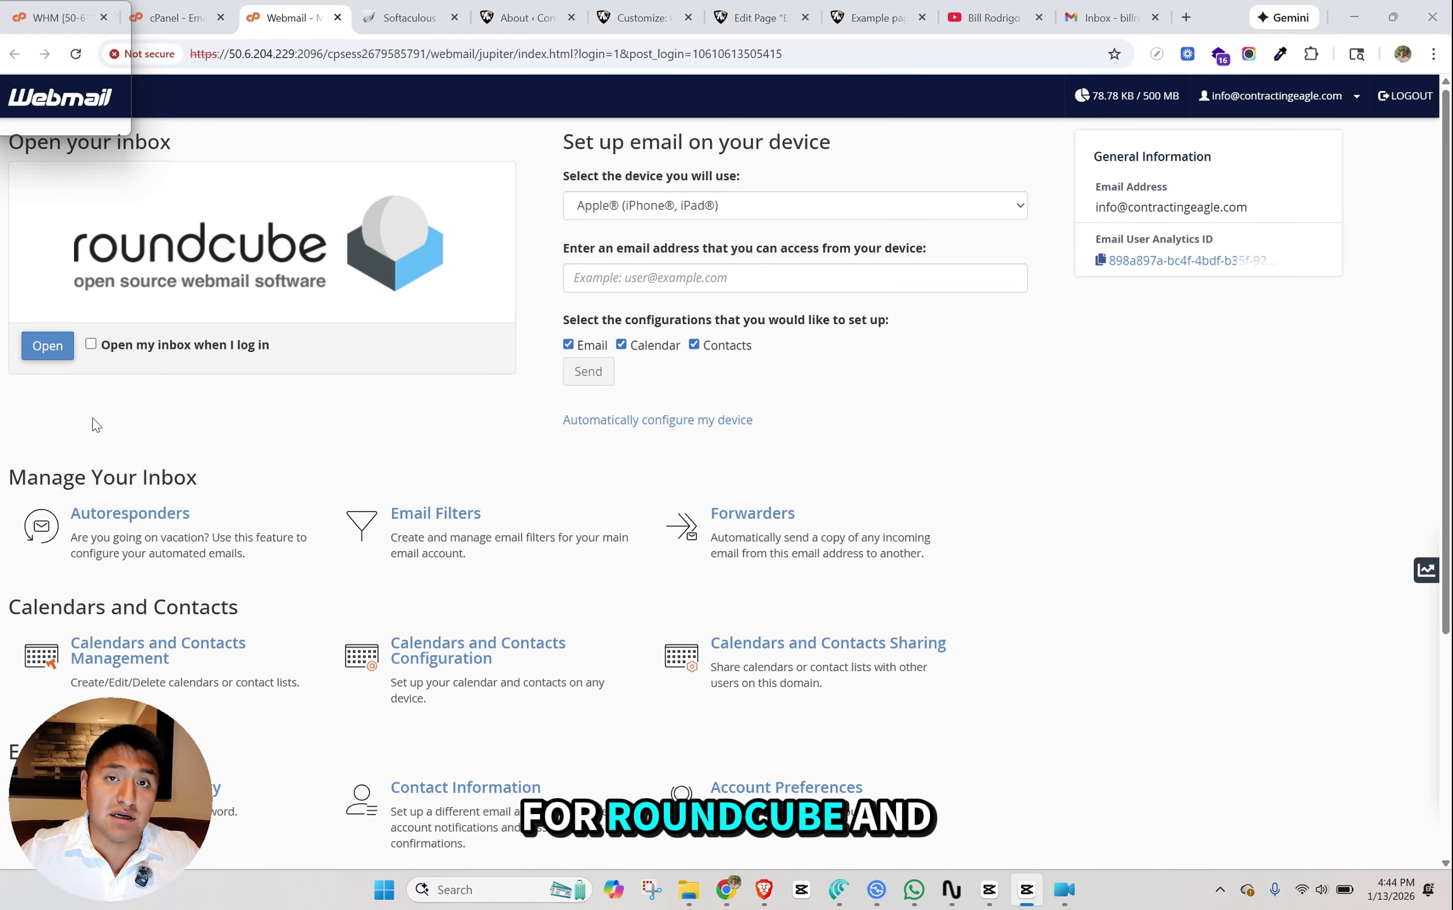
- In Roundcube, compose an email to the Gmail address with the subject 'test'
click(41, 358)
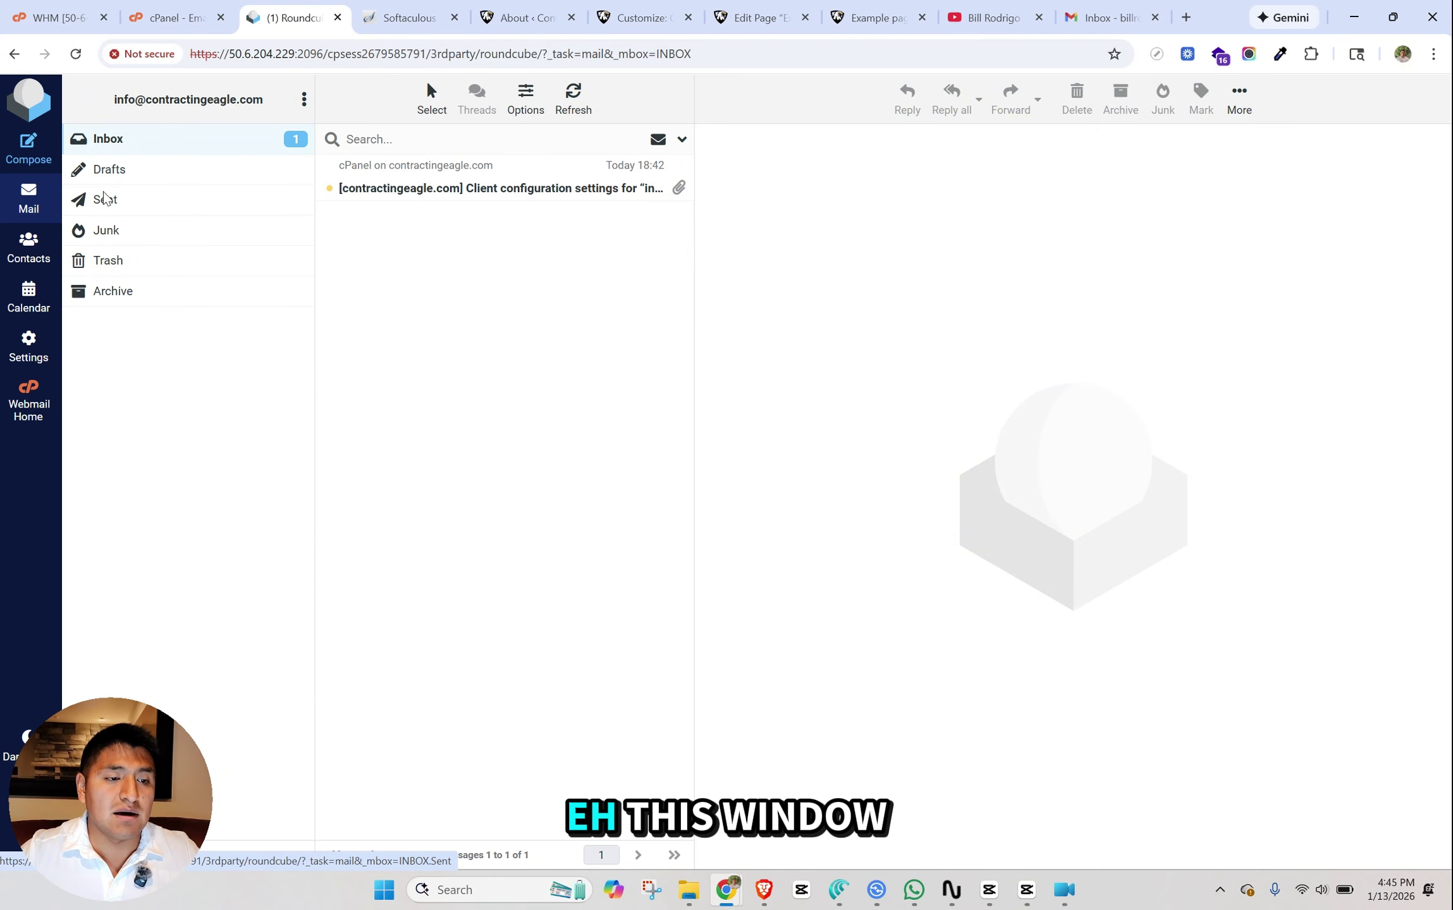
click(29, 152)
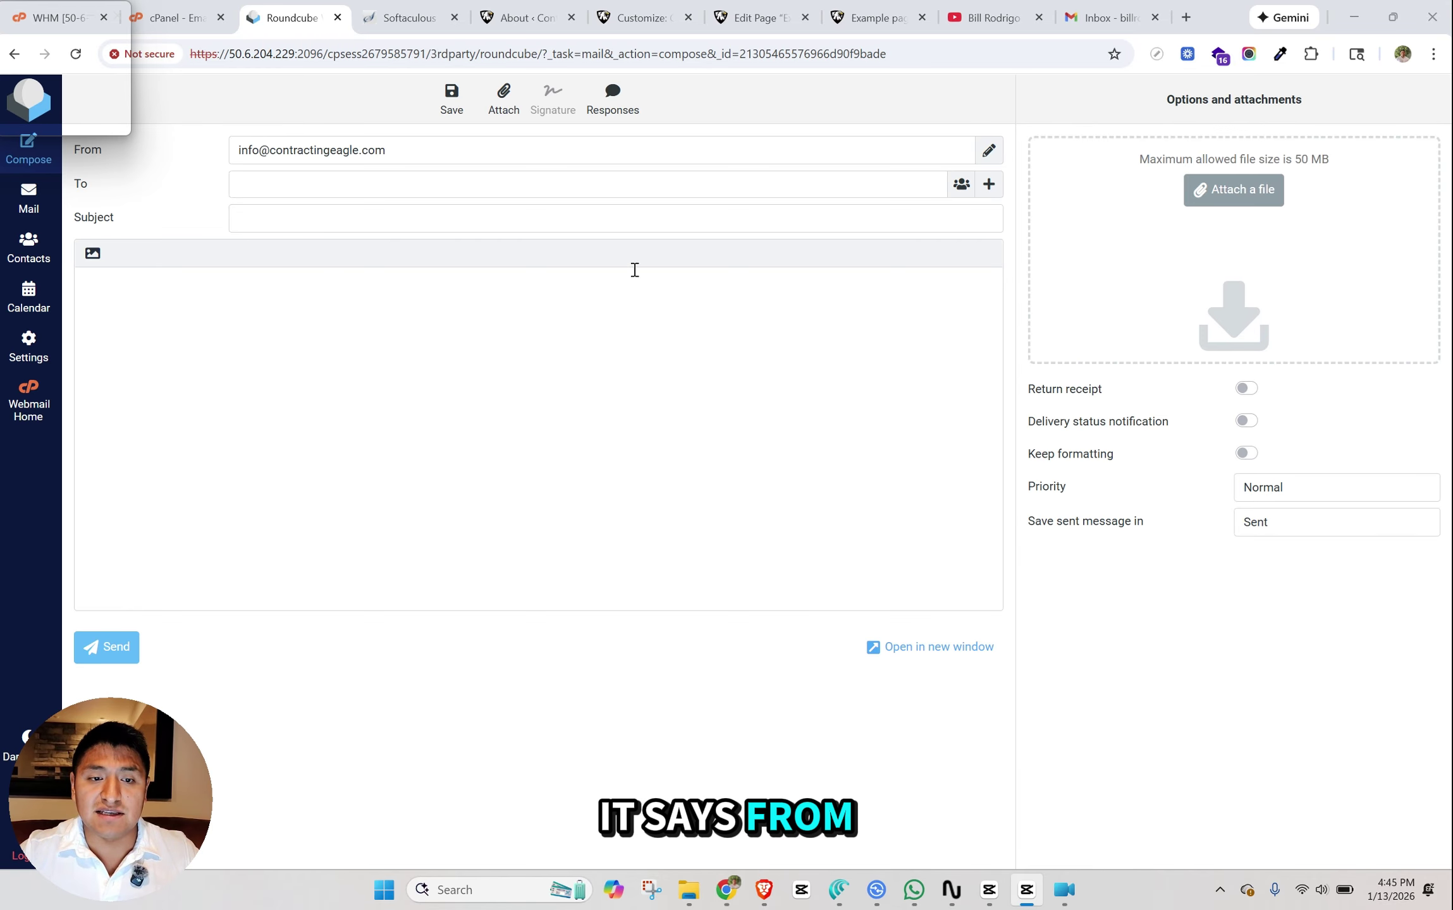
click(470, 467)
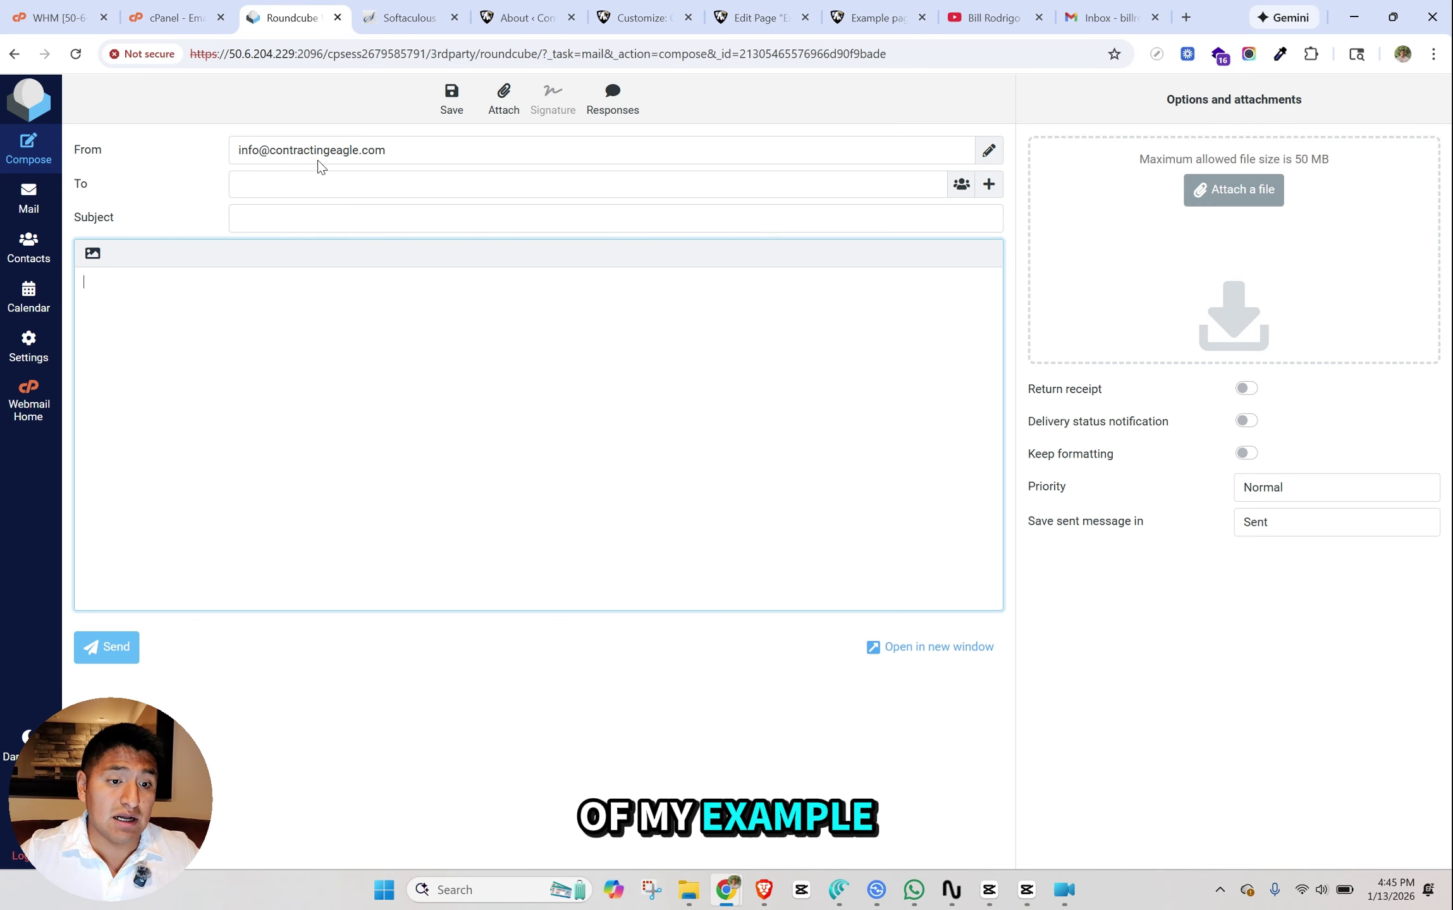
click(321, 189)
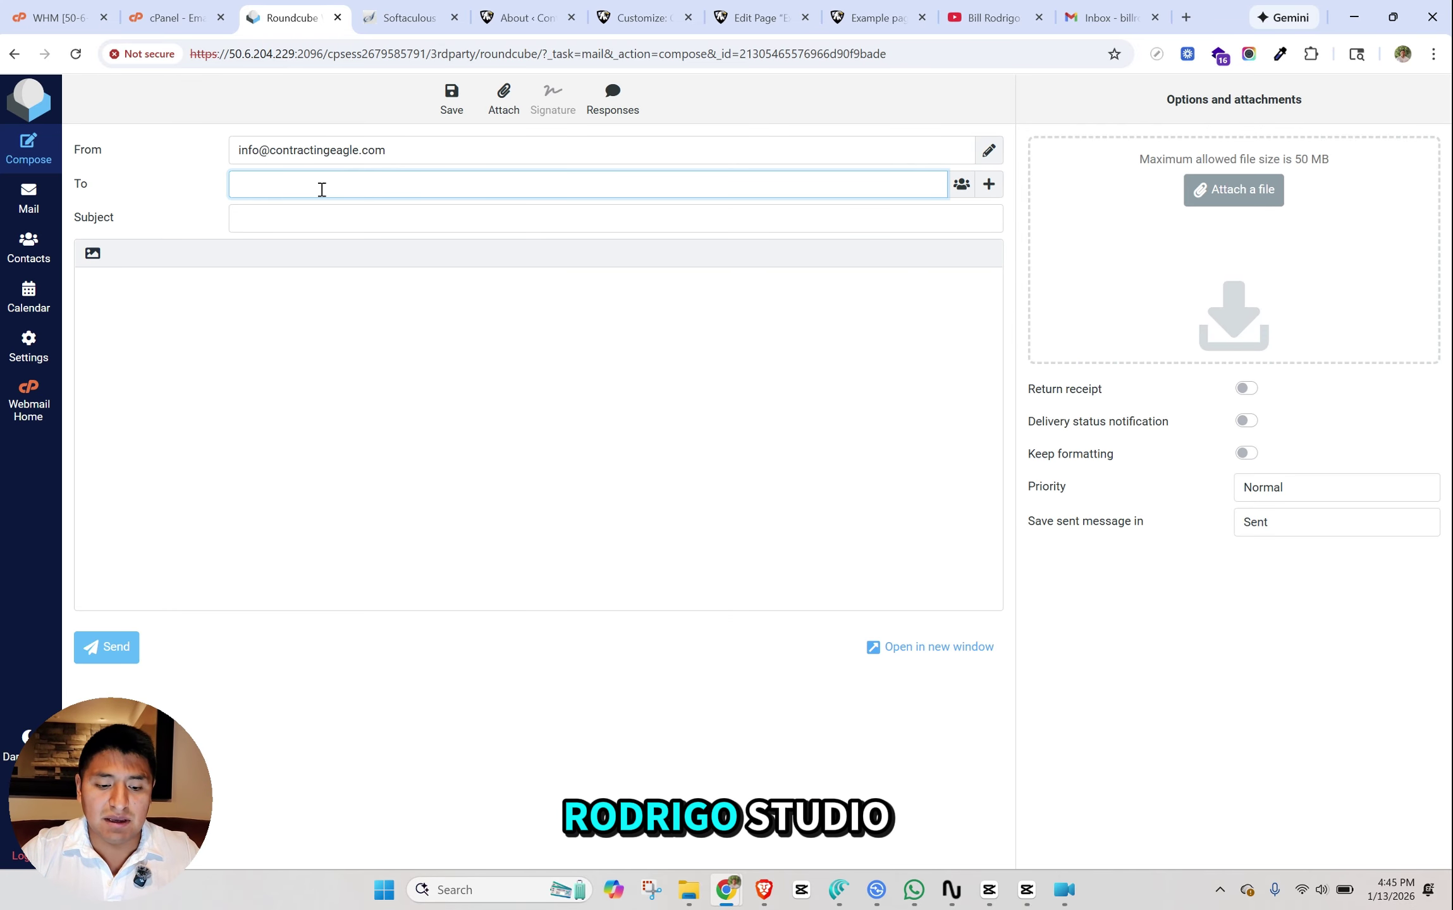
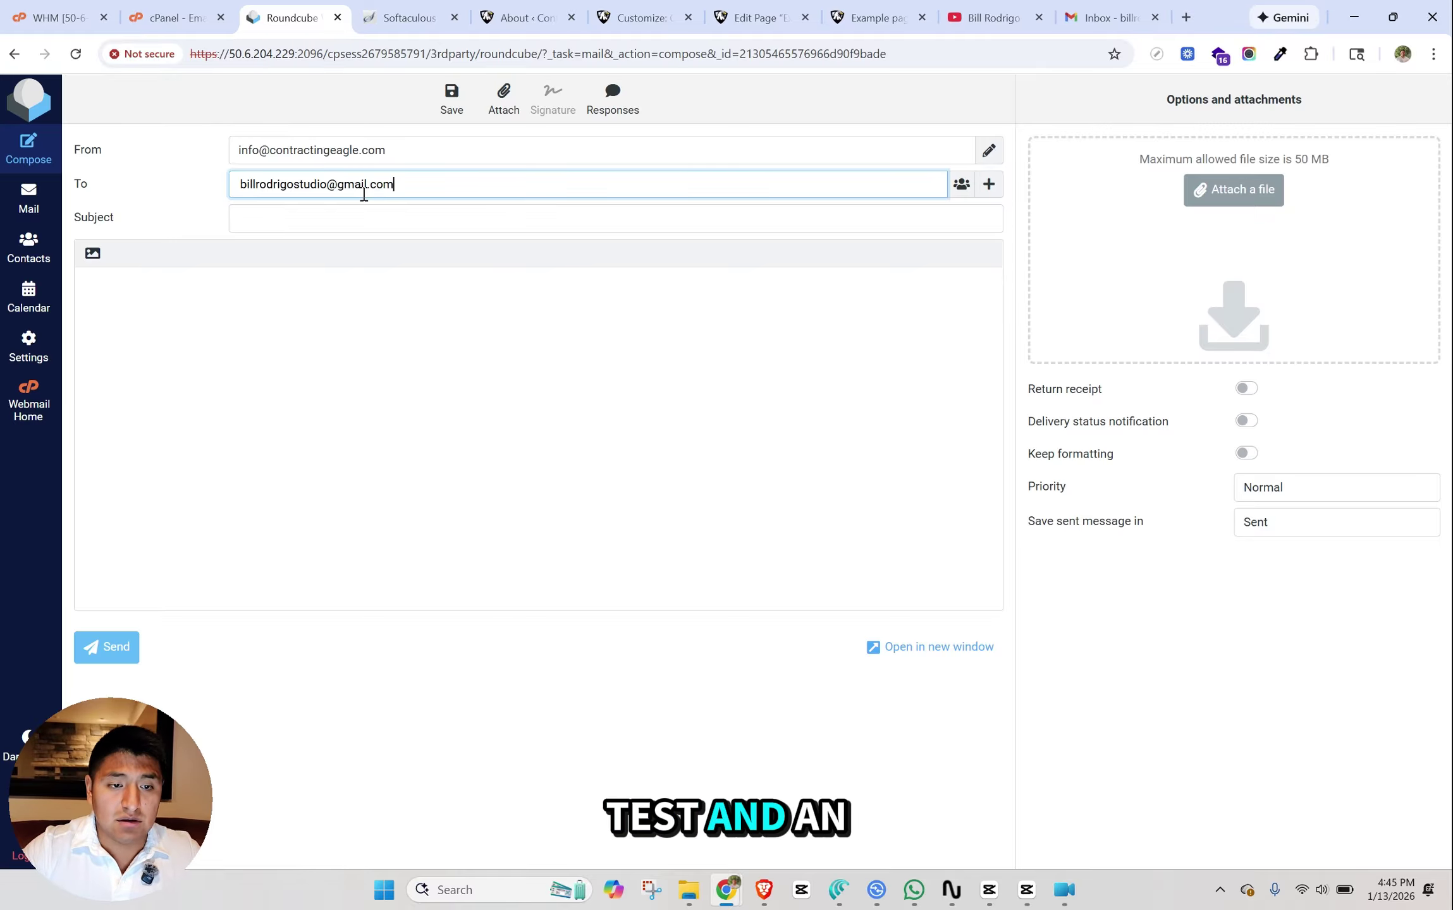
click(357, 217)
text(test)
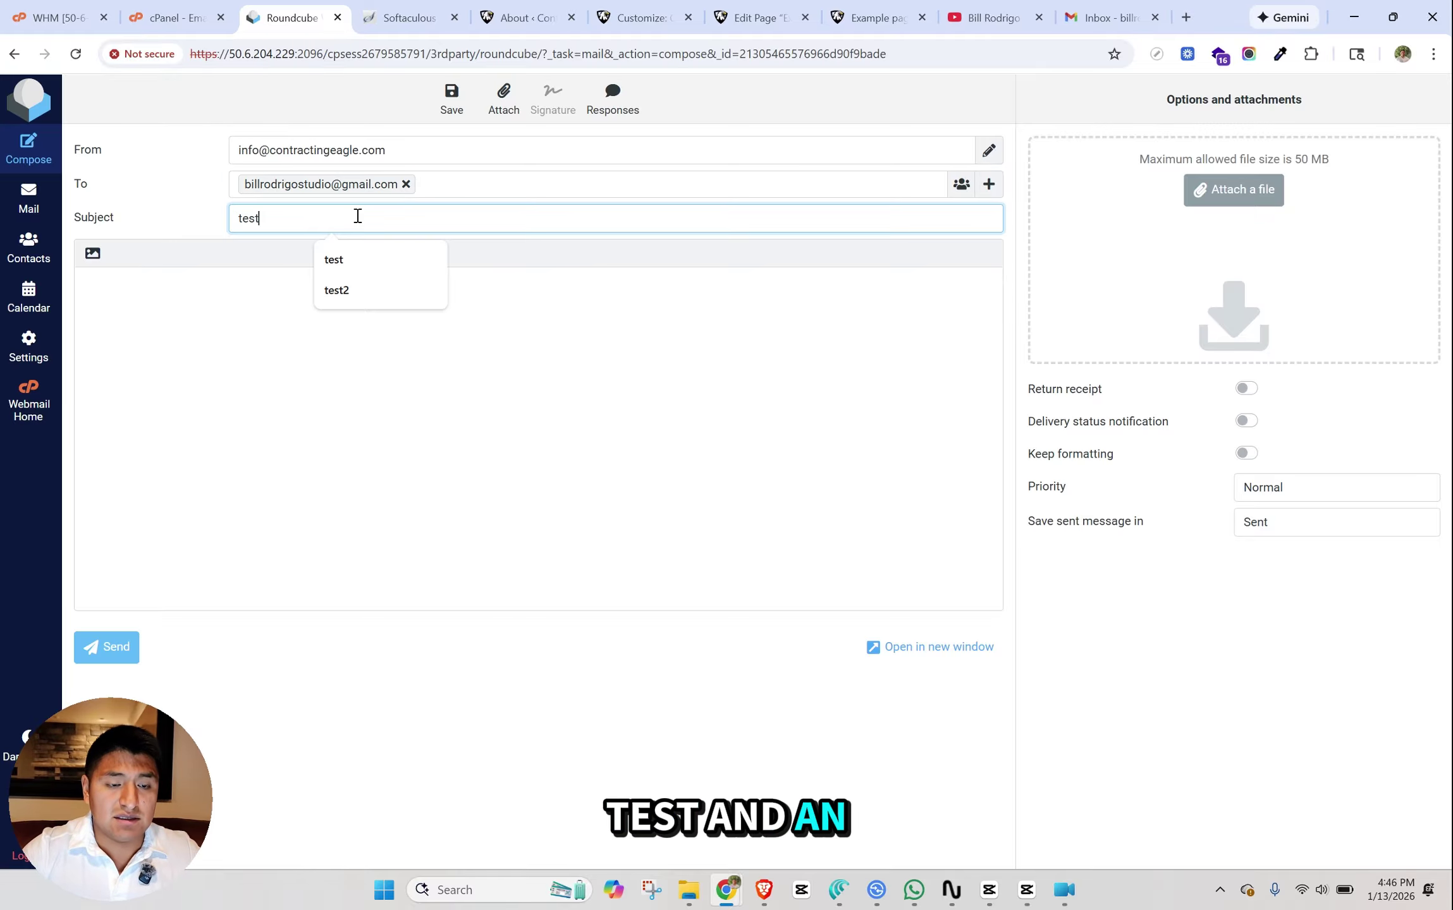
- Send the test email and confirm it appears in the Sent folder
click(196, 286)
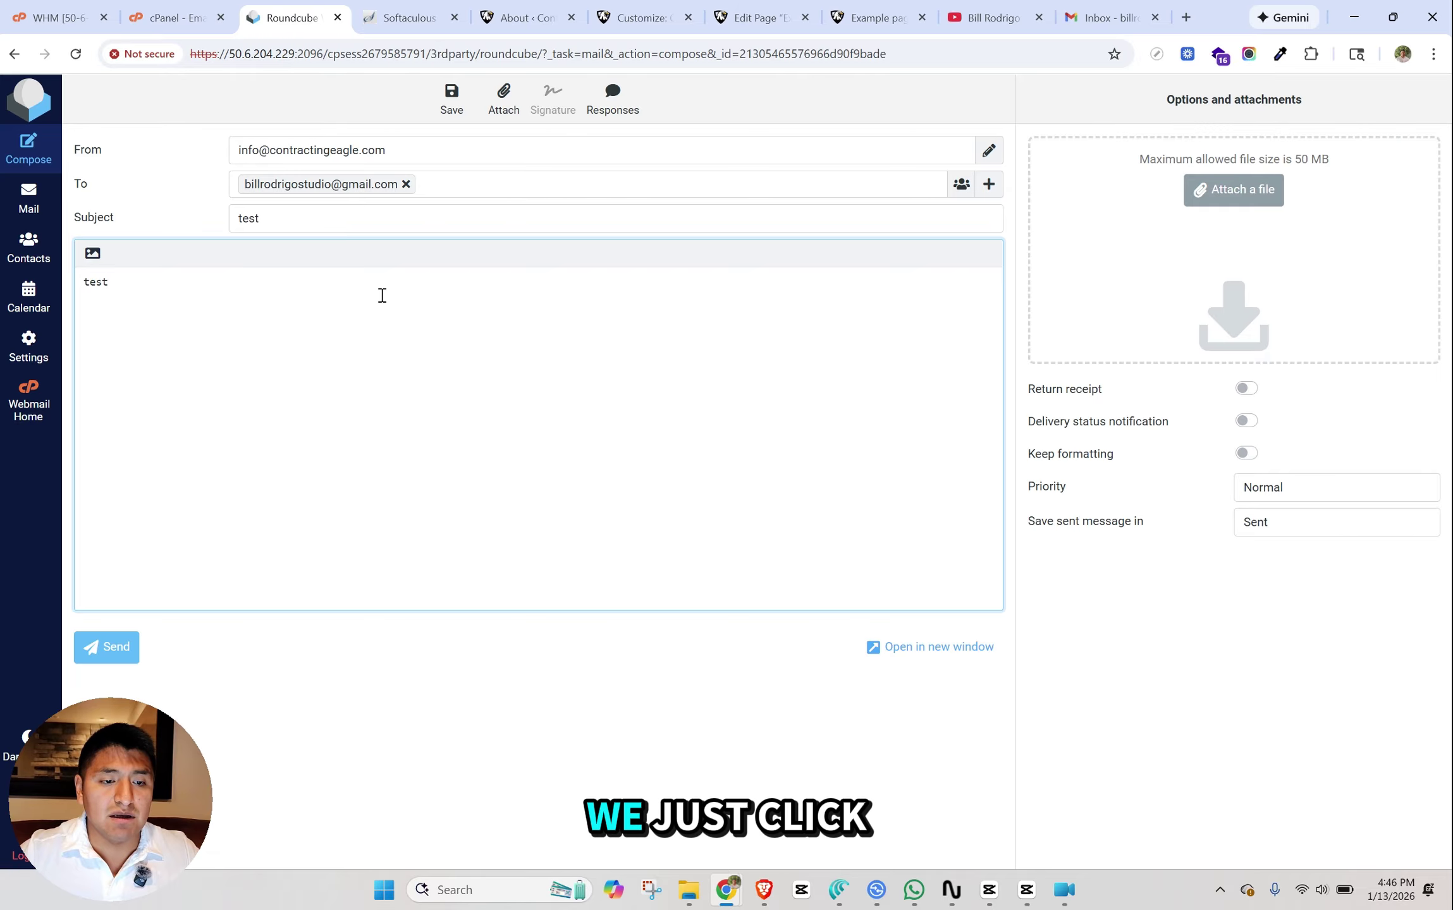
click(114, 649)
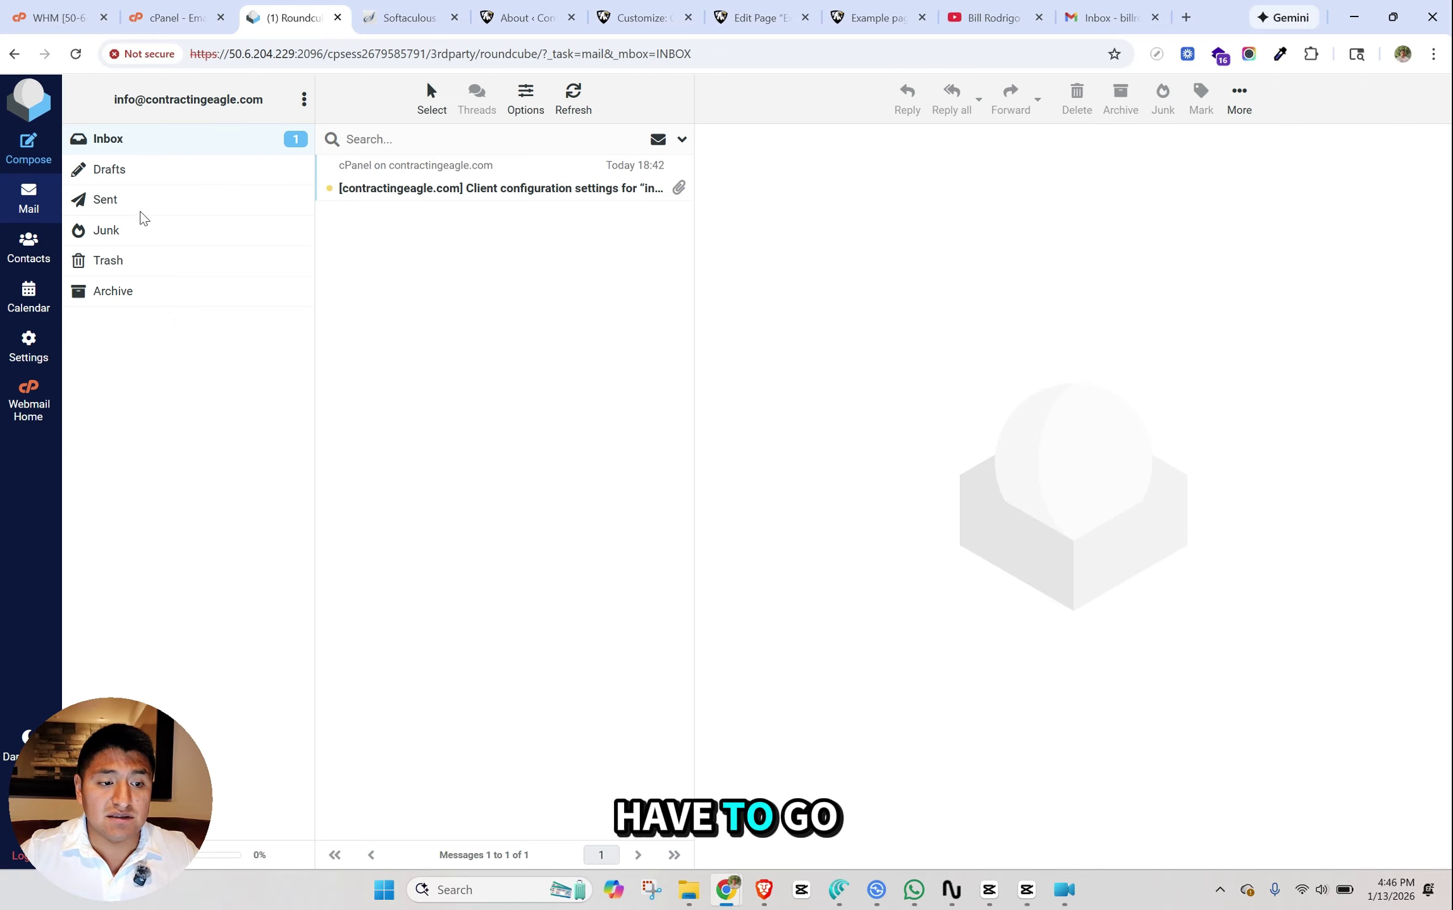
click(136, 207)
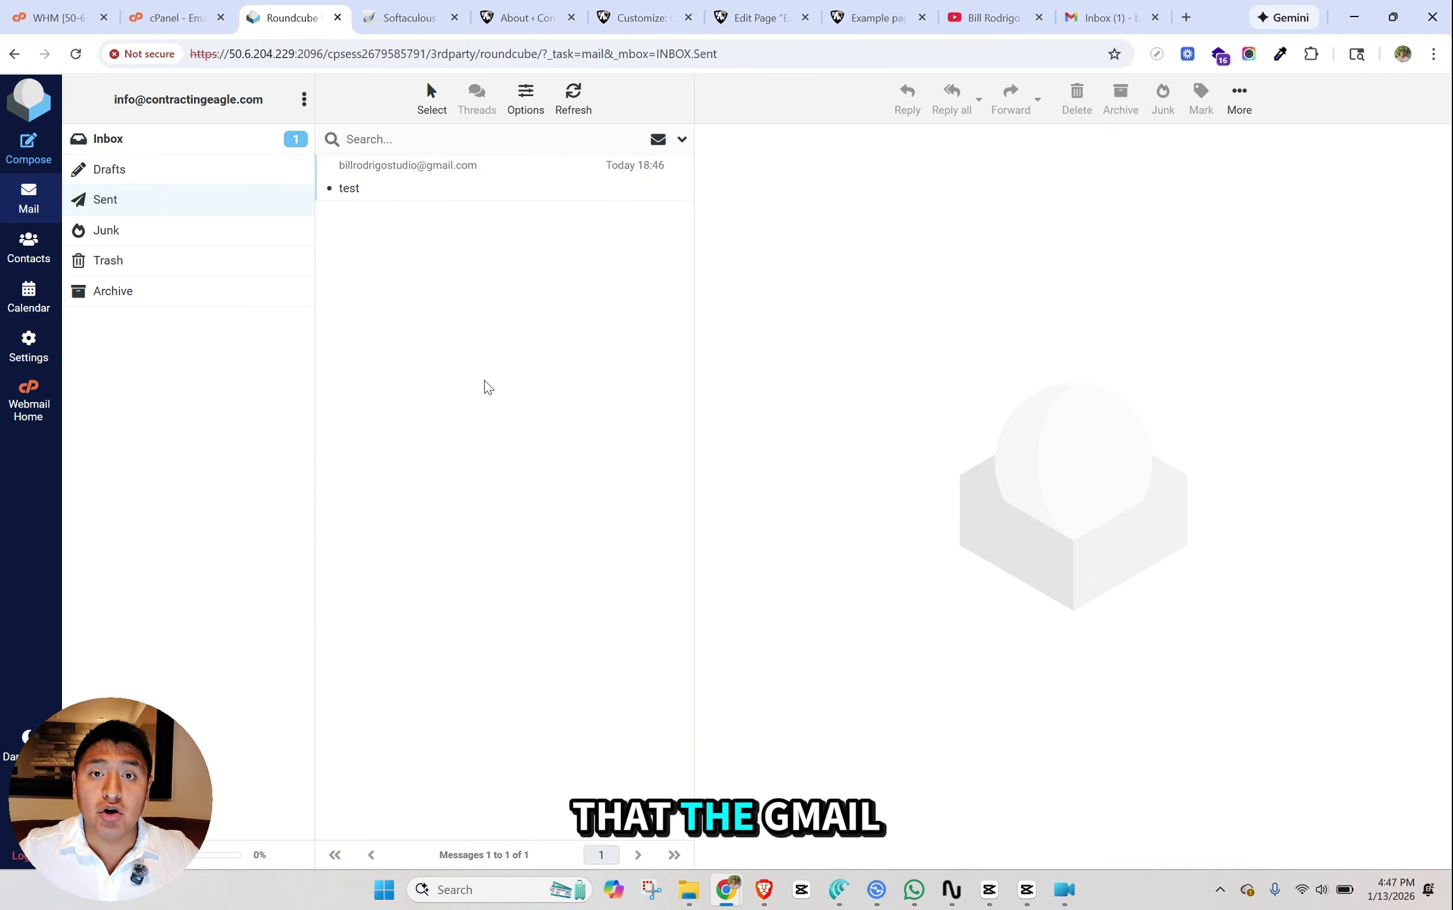
- In Gmail, reply 'test back' to the test email, then reload the Roundcube inbox
click(1102, 17)
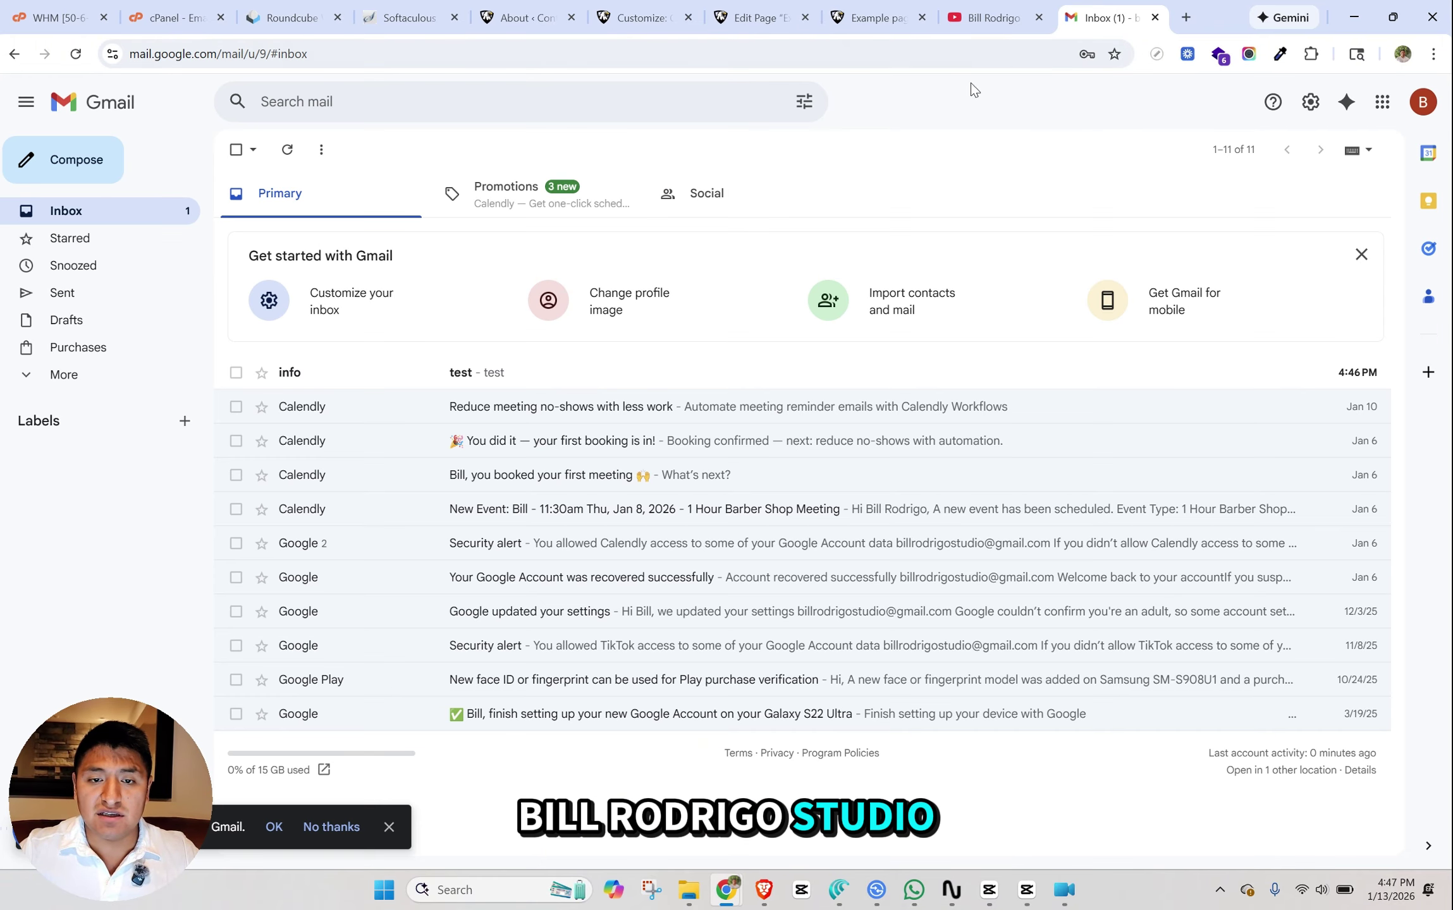
click(1422, 102)
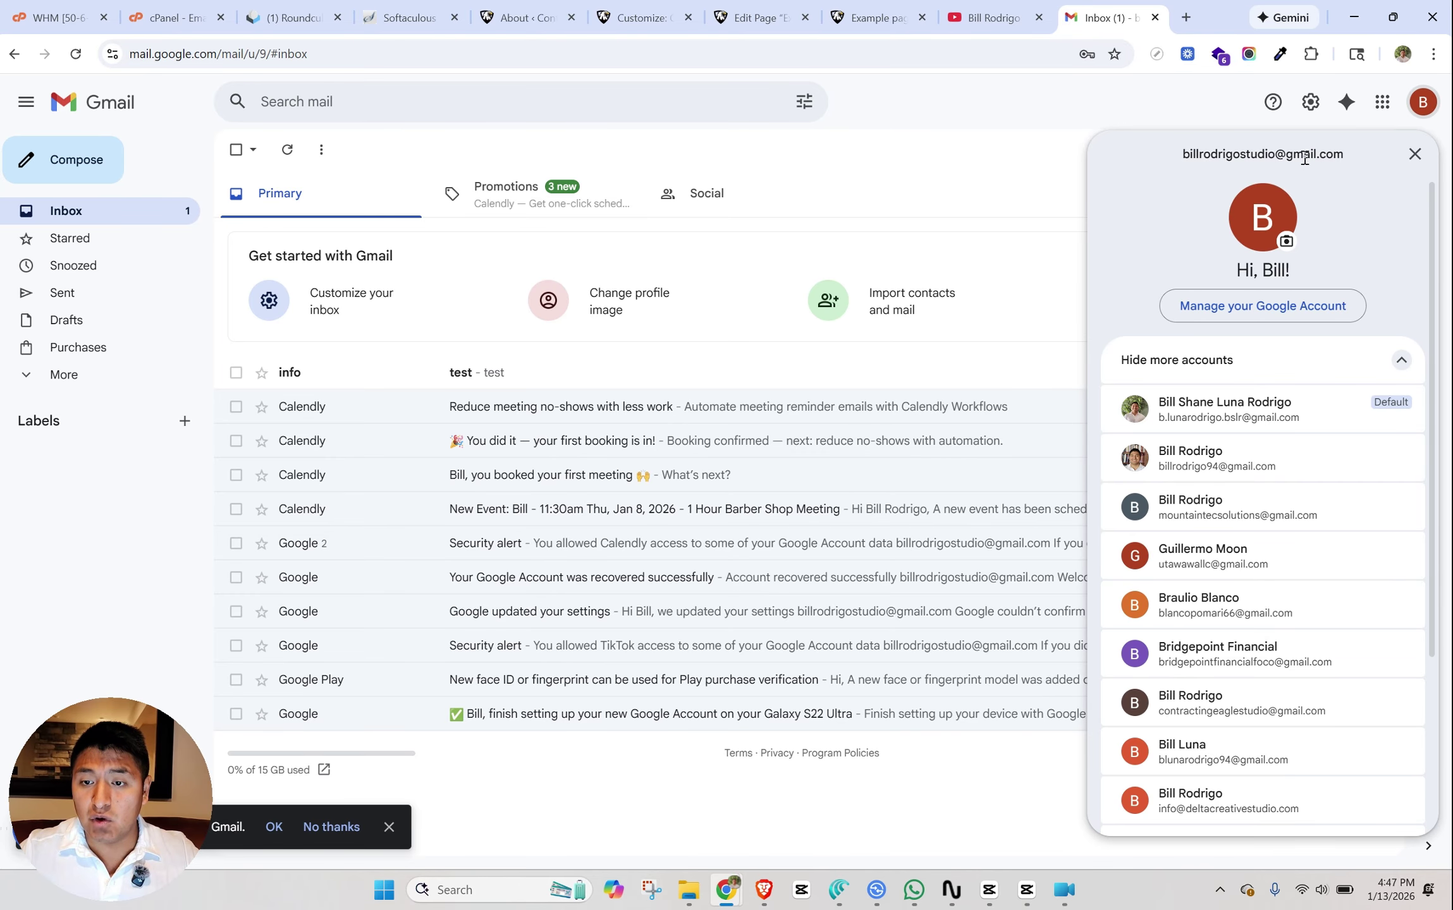
click(1414, 154)
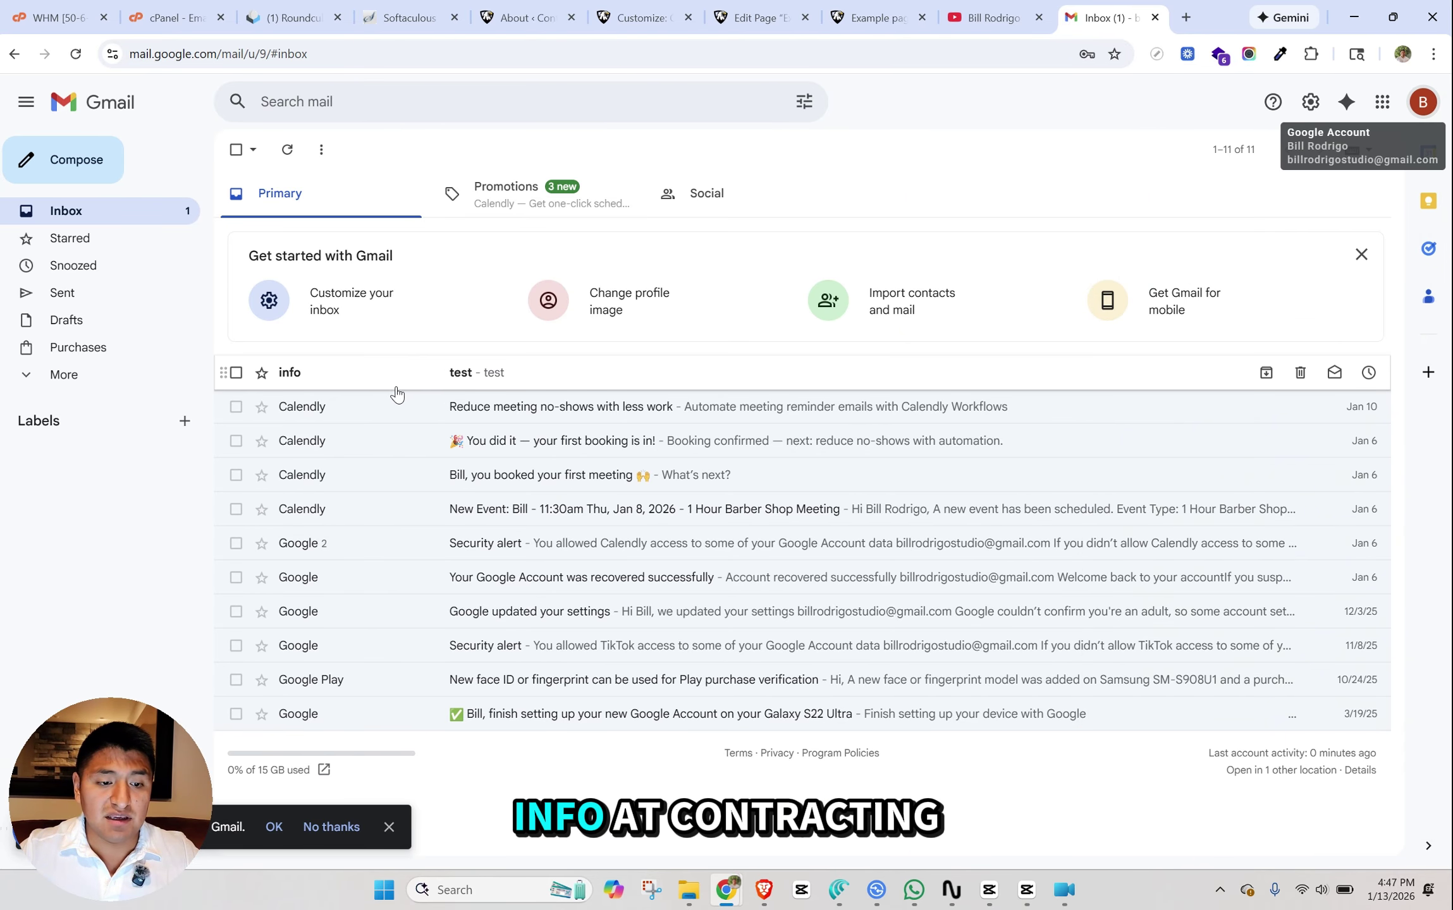
click(594, 379)
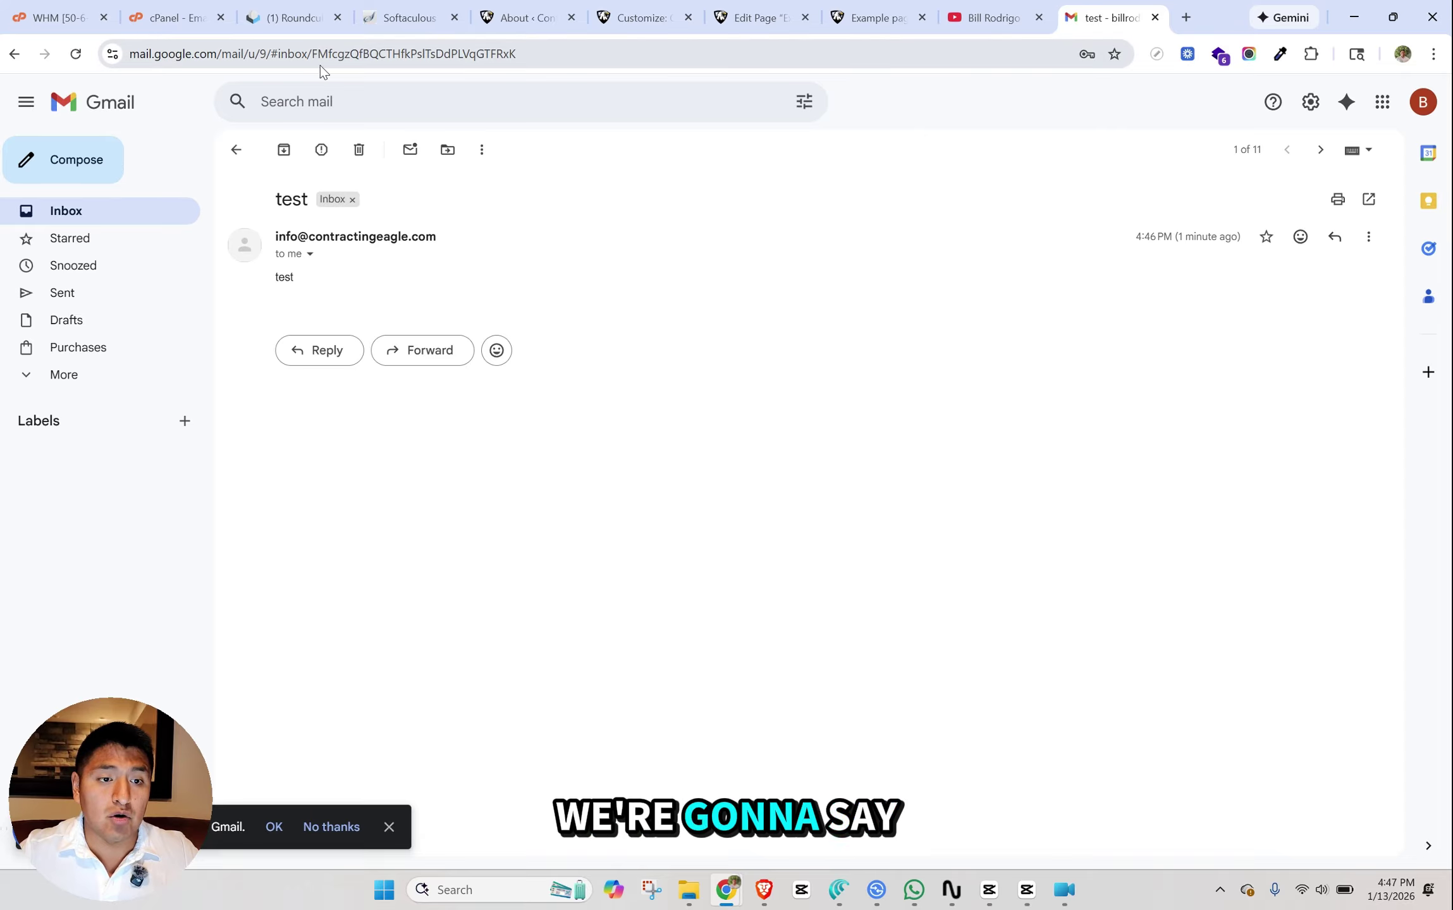
click(335, 361)
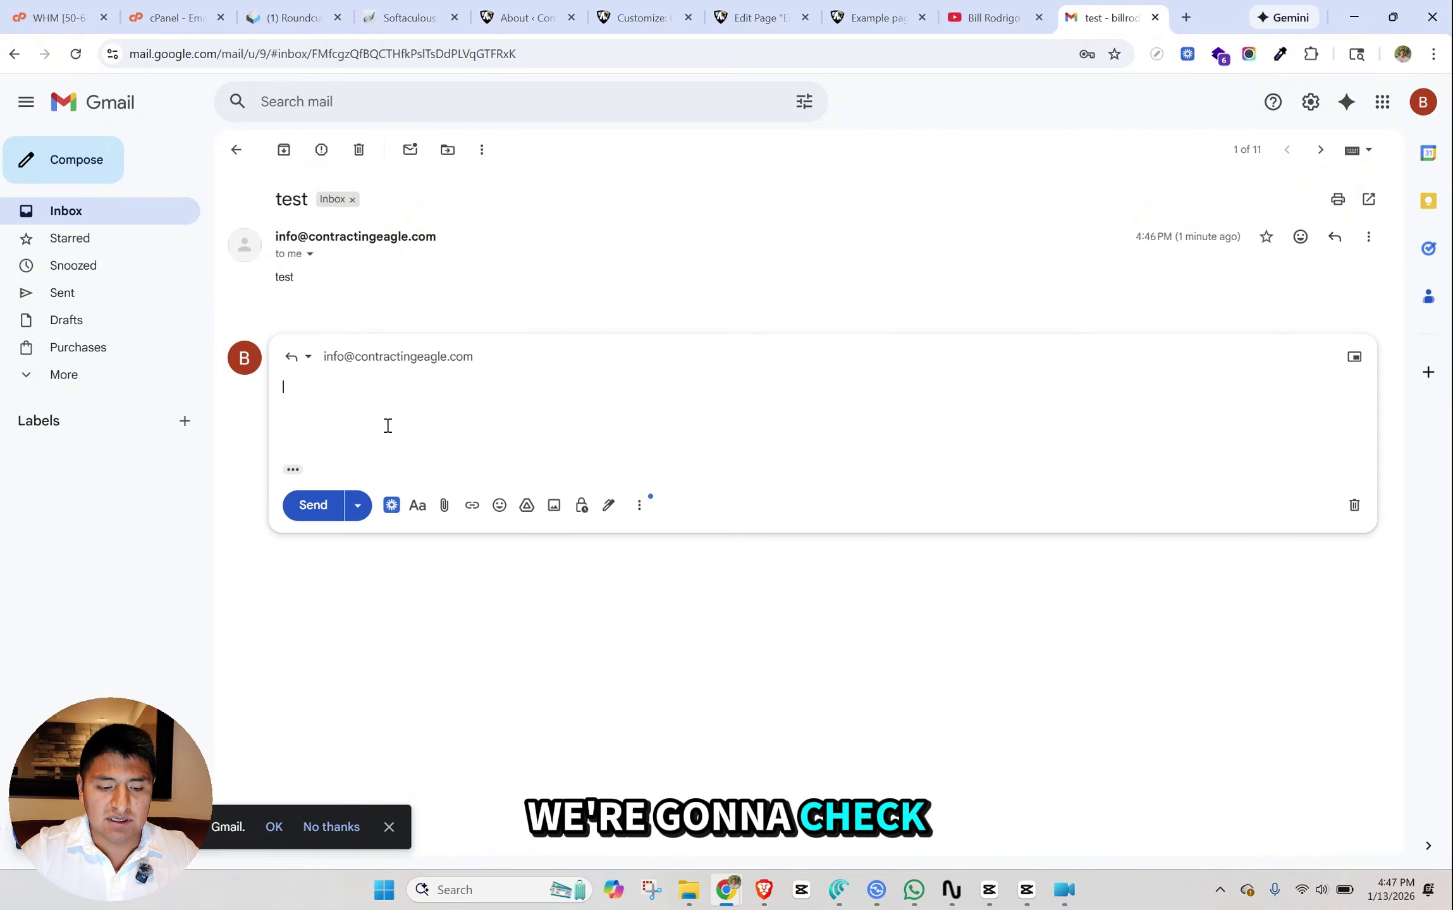
text(test back)
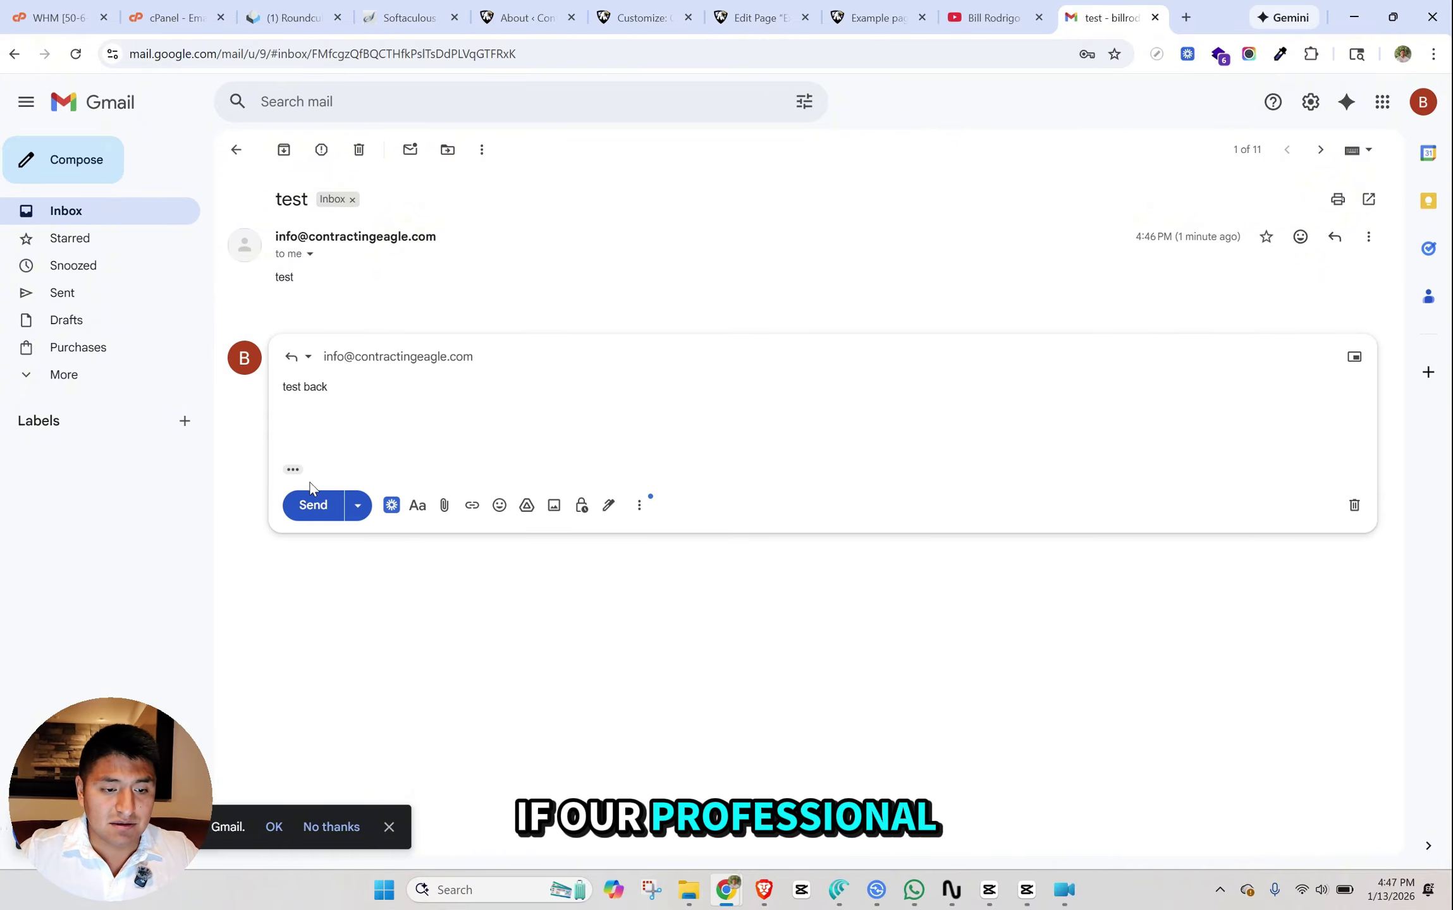
click(313, 504)
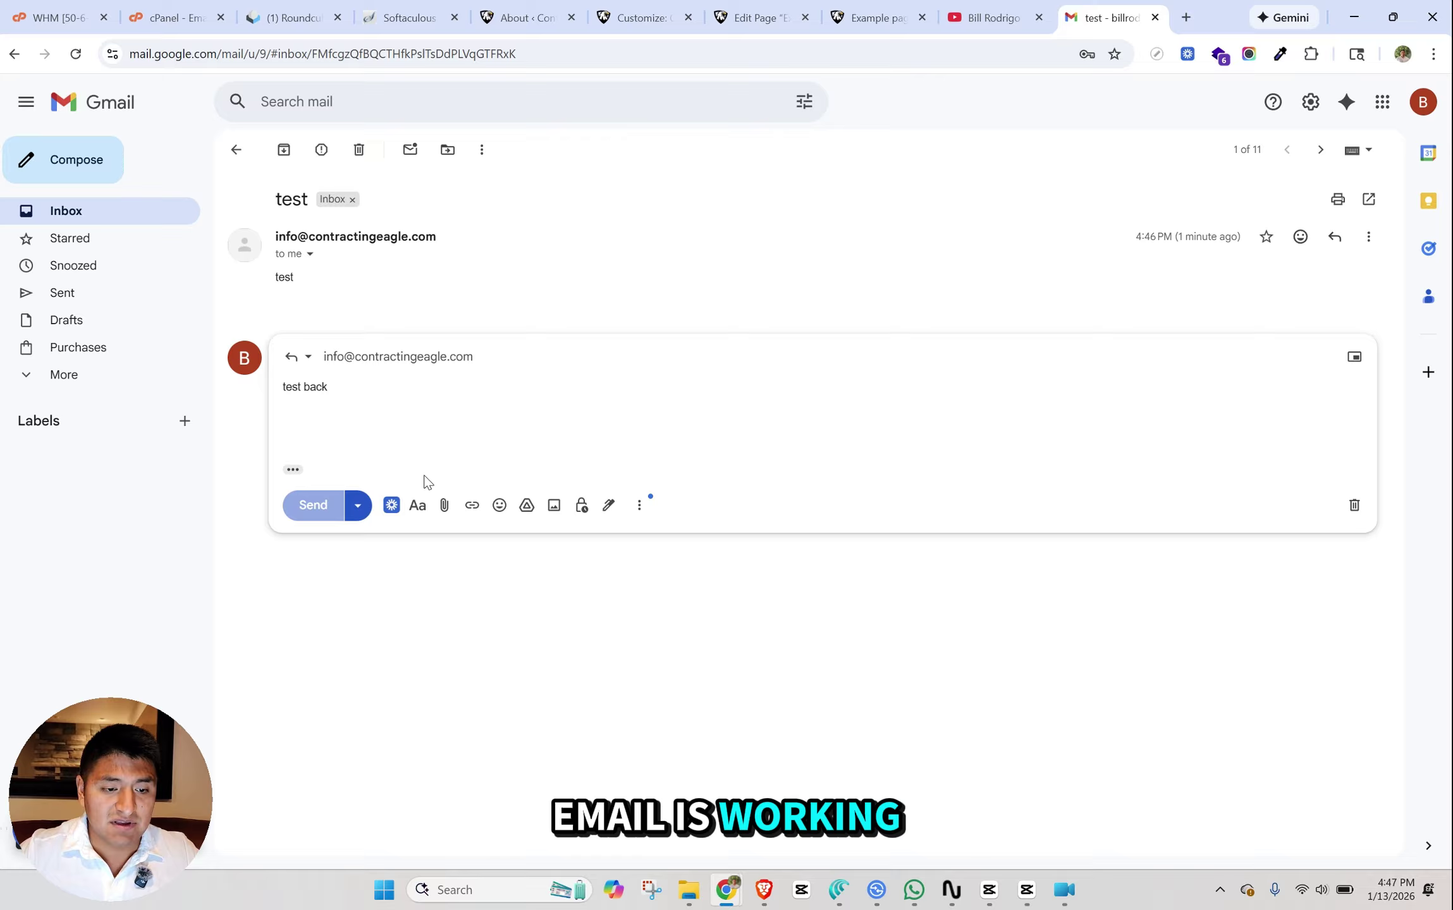
click(297, 19)
click(76, 54)
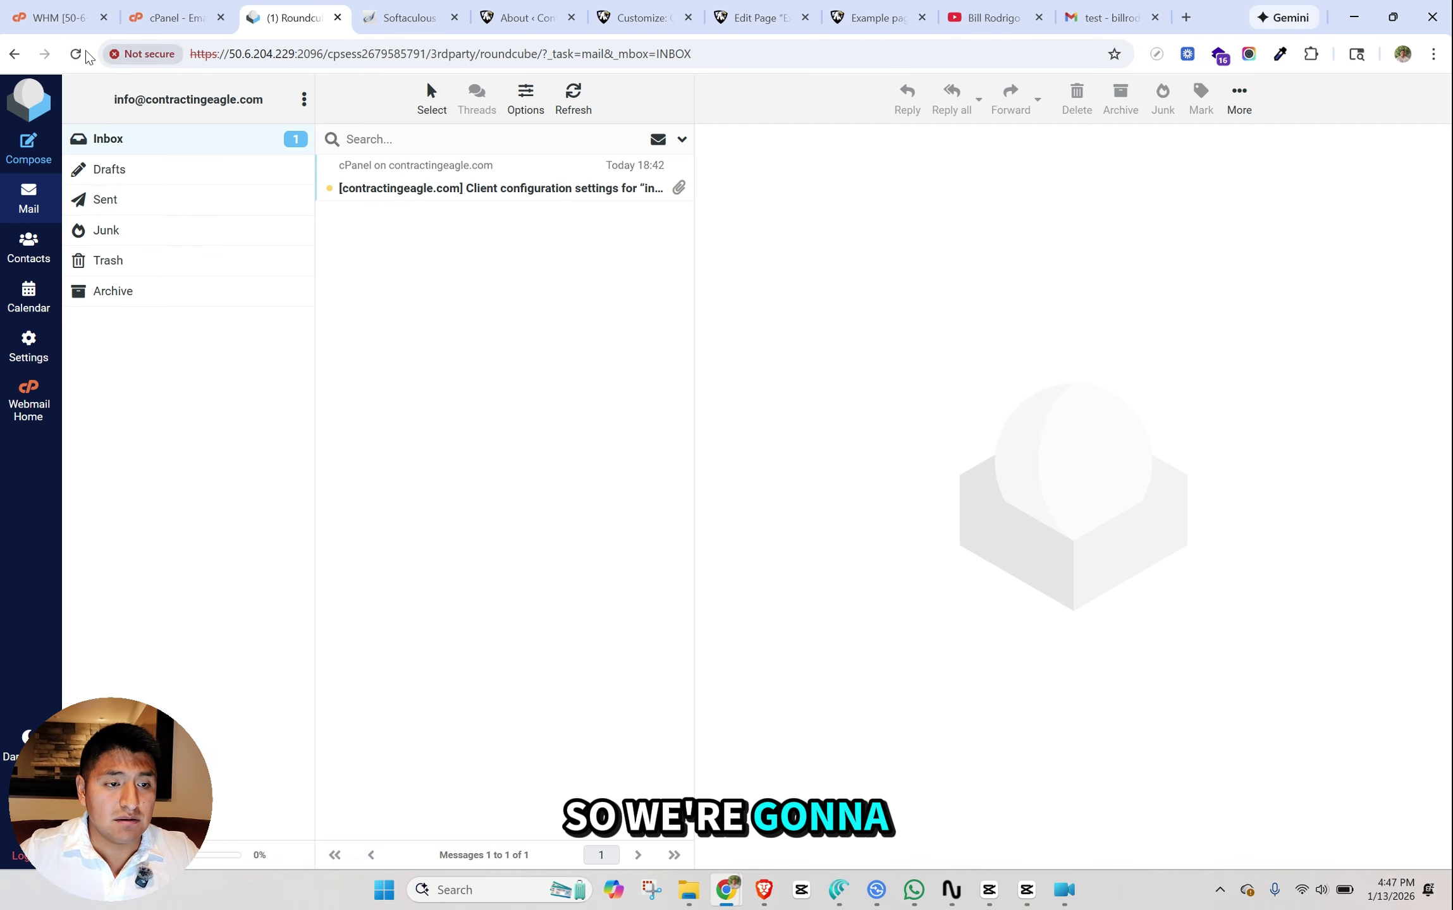
key(ctrl+9)
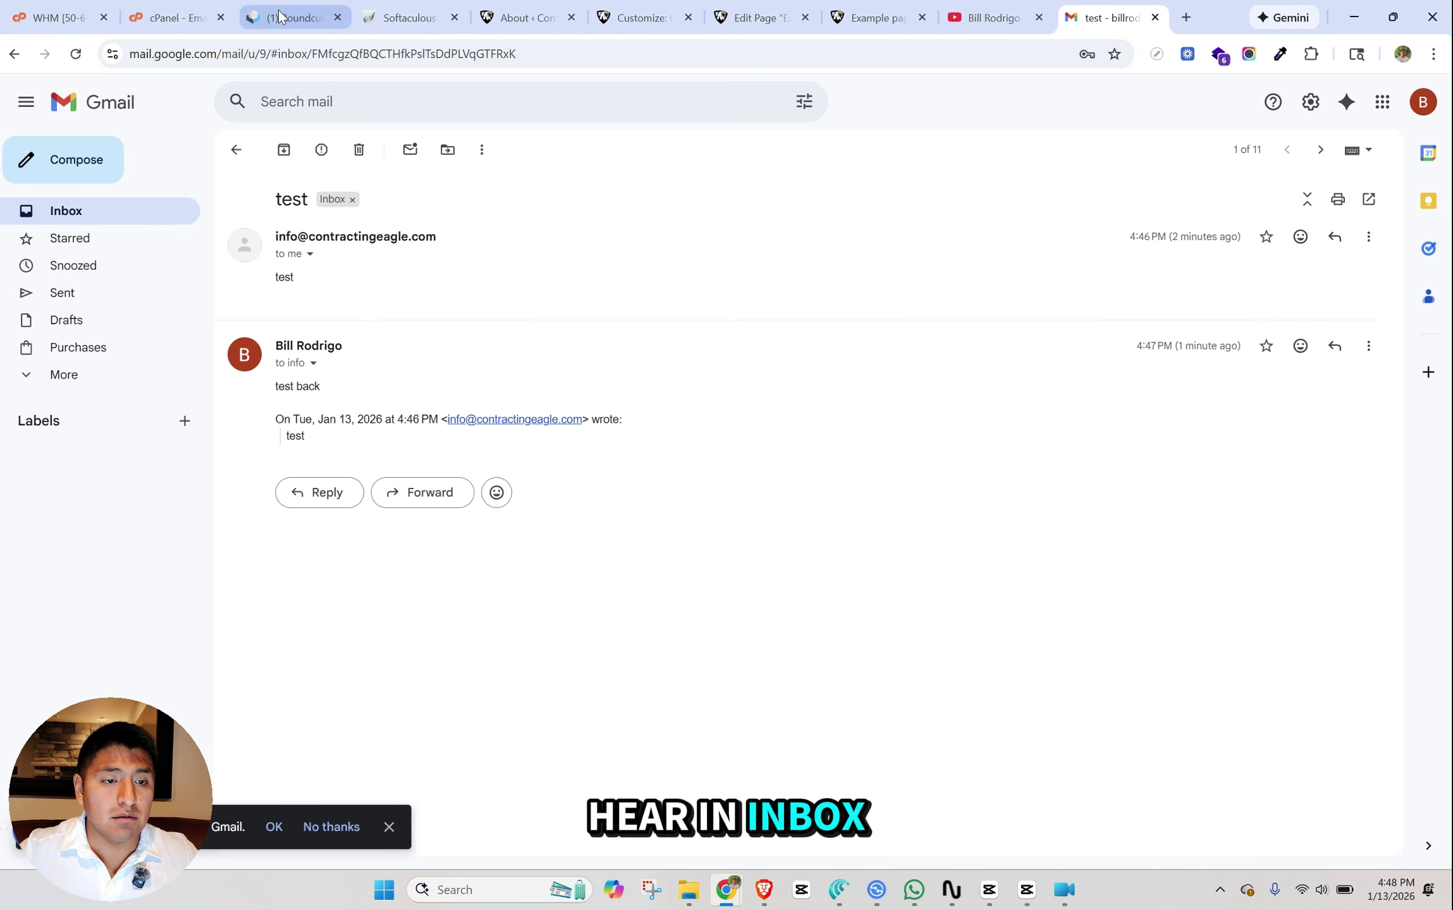
click(304, 17)
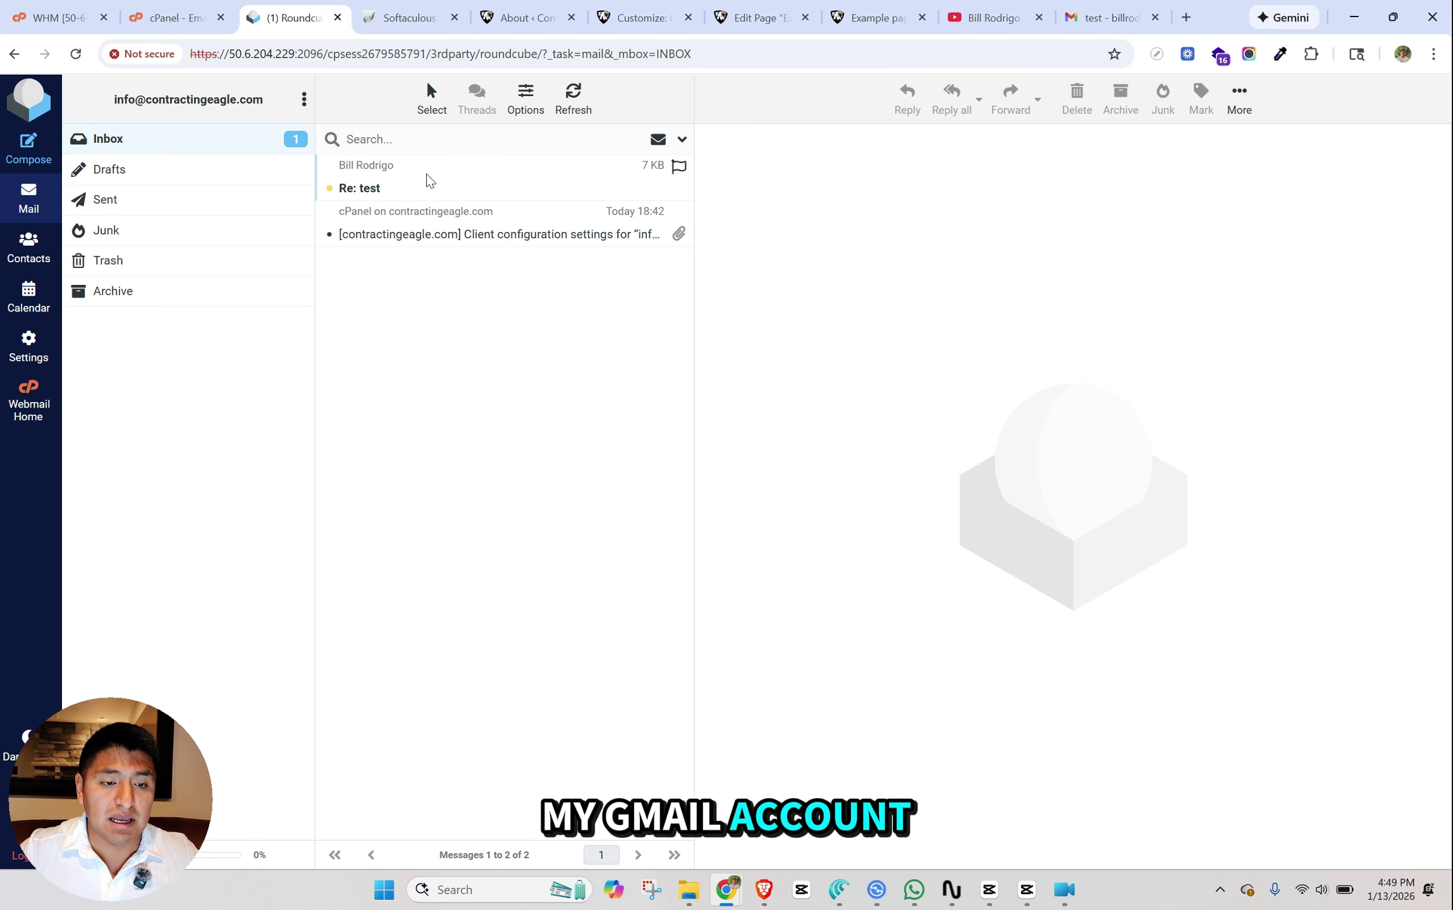
click(454, 187)
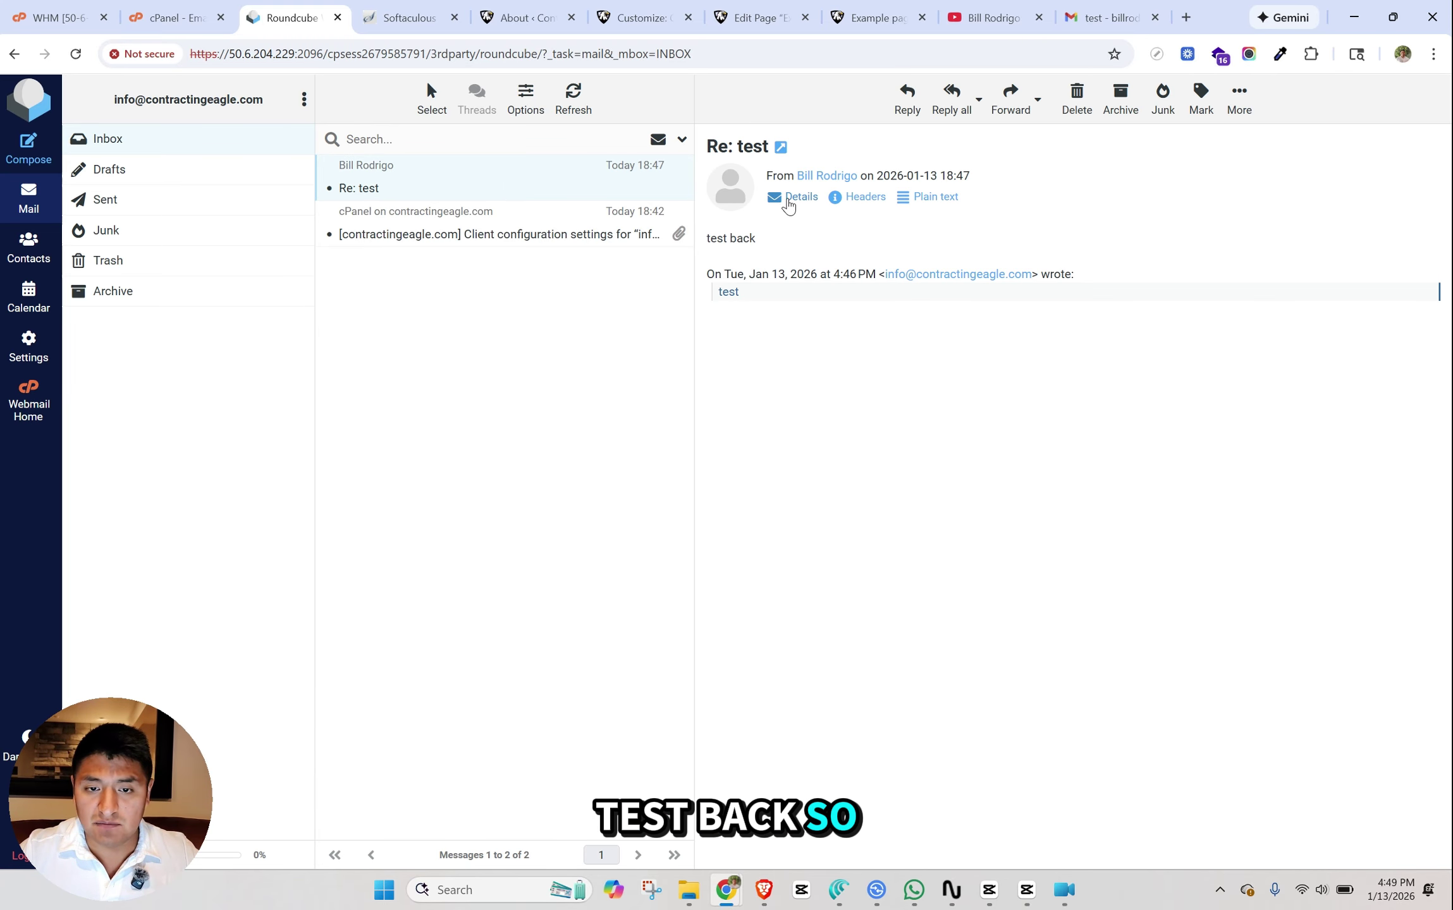